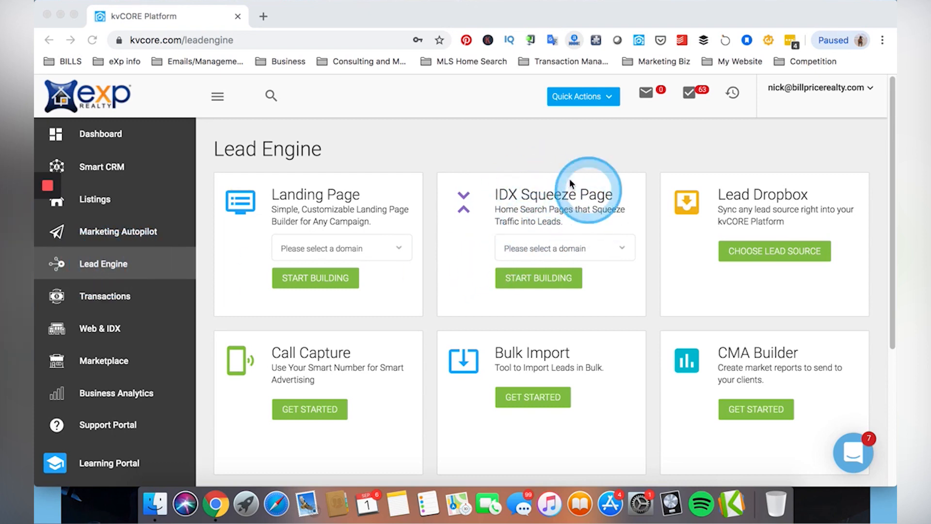
Step: Choose the agent's exprealty.com domain for the IDX Squeeze Page and start building it
{"action": "left_click", "coordinate": [547, 246]}
{"action": "left_click", "coordinate": [523, 276]}
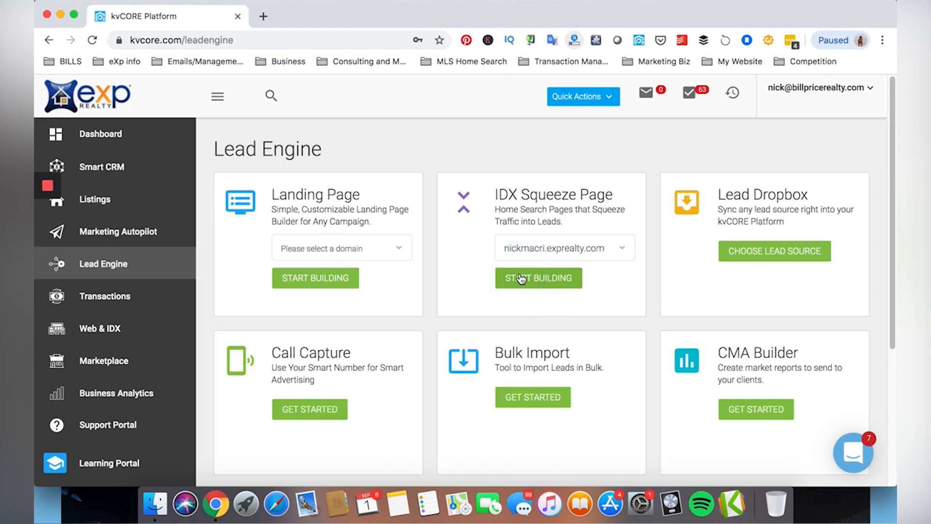
{"action": "left_click", "coordinate": [603, 245]}
{"action": "left_click", "coordinate": [467, 232]}
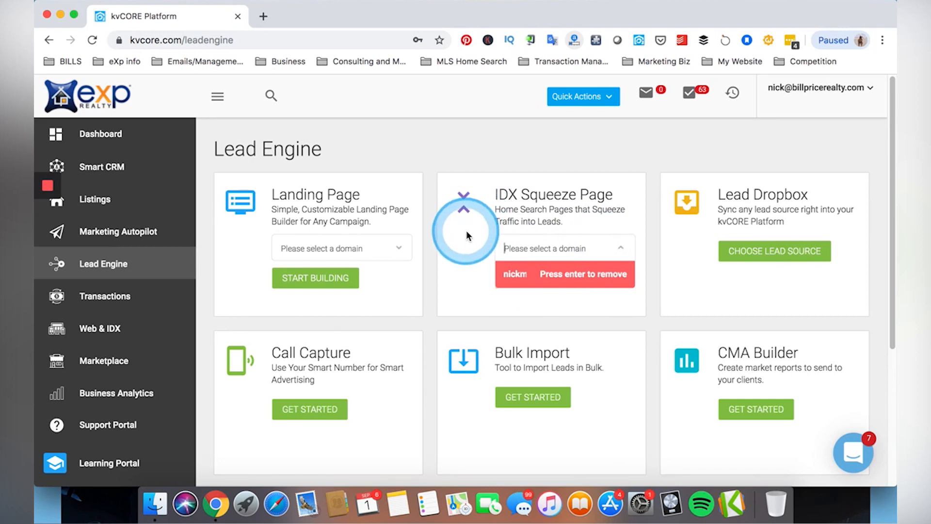
{"action": "left_click", "coordinate": [469, 232]}
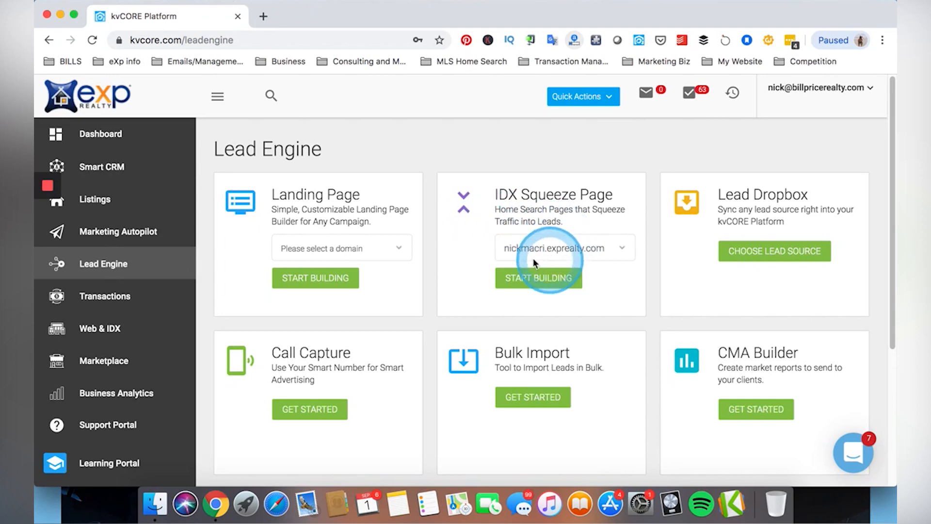
{"action": "left_click", "coordinate": [530, 285]}
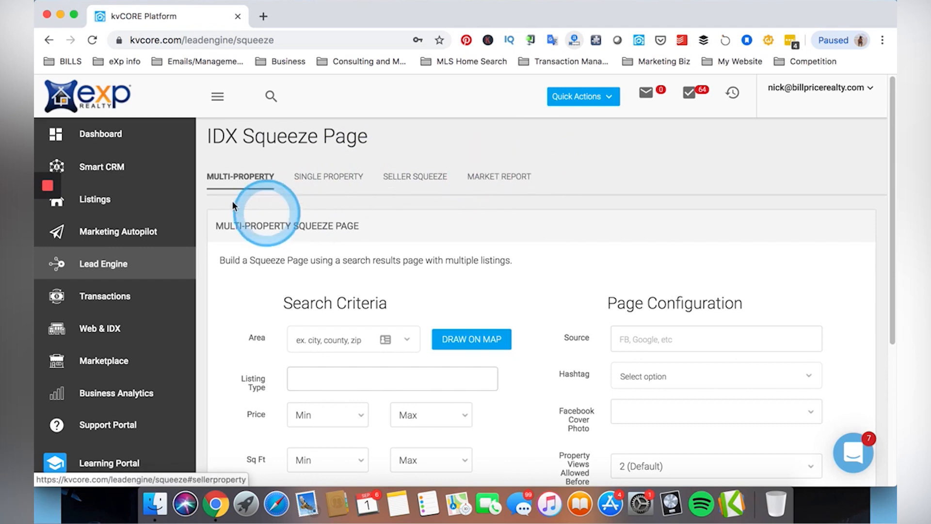
Step: Set the multi-property search area to the city of Charlotte and the listing type to Single Family
{"action": "scroll", "coordinate": [248, 189], "scroll_direction": "down", "scroll_amount": 5}
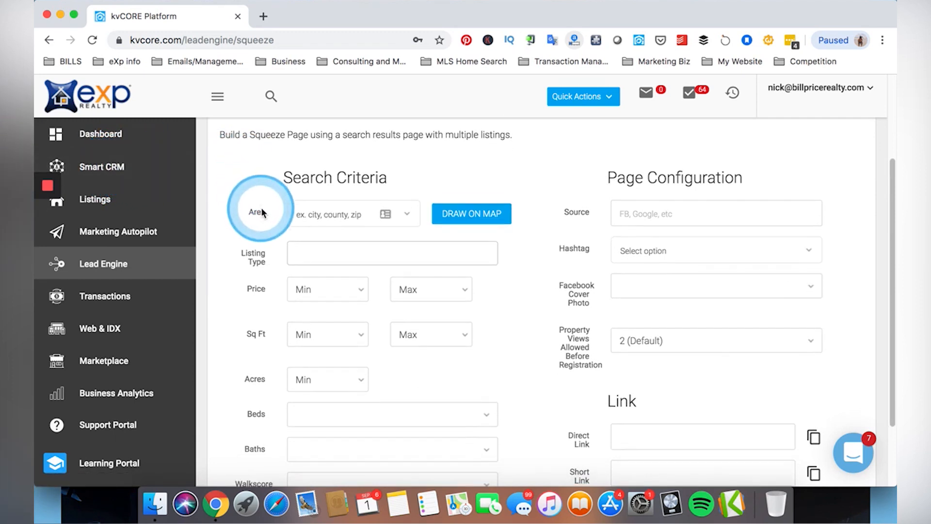
{"action": "scroll", "coordinate": [272, 193], "scroll_direction": "down", "scroll_amount": 2}
{"action": "left_click", "coordinate": [310, 180]}
{"action": "type", "text": "charlotte"}
{"action": "left_click", "coordinate": [311, 182]}
{"action": "left_click", "coordinate": [311, 203]}
{"action": "left_click", "coordinate": [315, 216]}
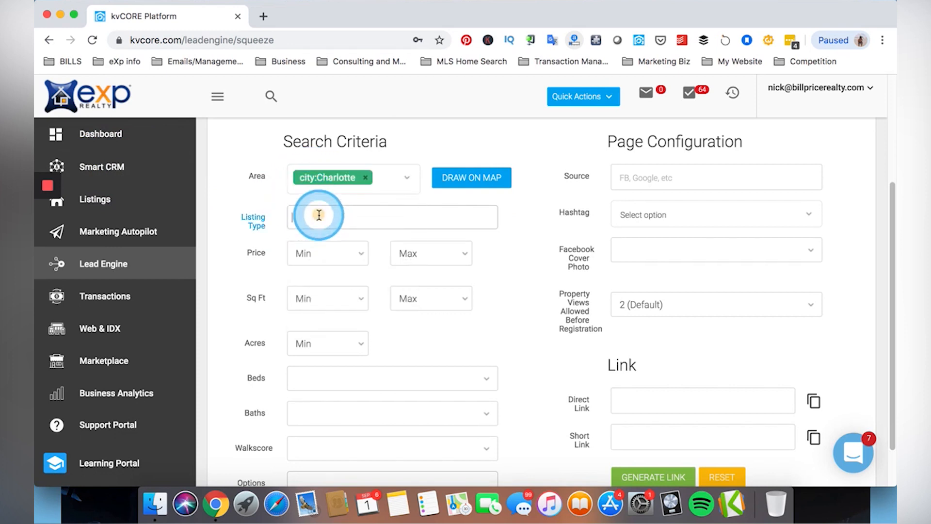
{"action": "left_click", "coordinate": [330, 371]}
Step: Add Just Listed to the options in the search criteria
{"action": "scroll", "coordinate": [301, 323], "scroll_direction": "down", "scroll_amount": 2}
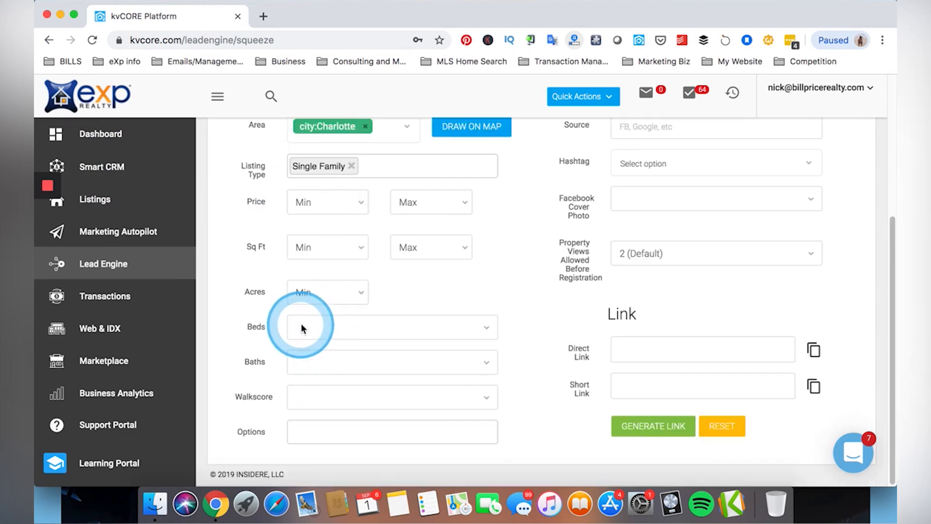
{"action": "left_click", "coordinate": [340, 430]}
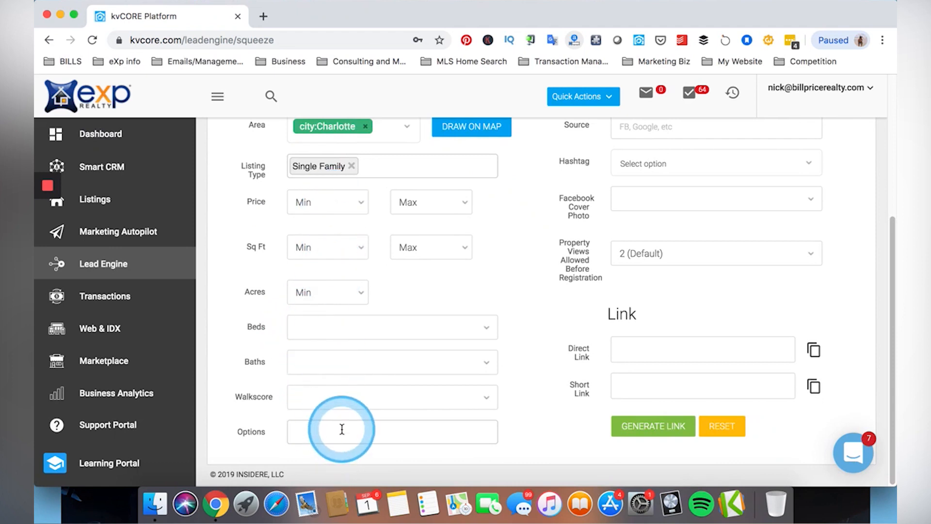
{"action": "scroll", "coordinate": [485, 379], "scroll_direction": "down", "scroll_amount": 5}
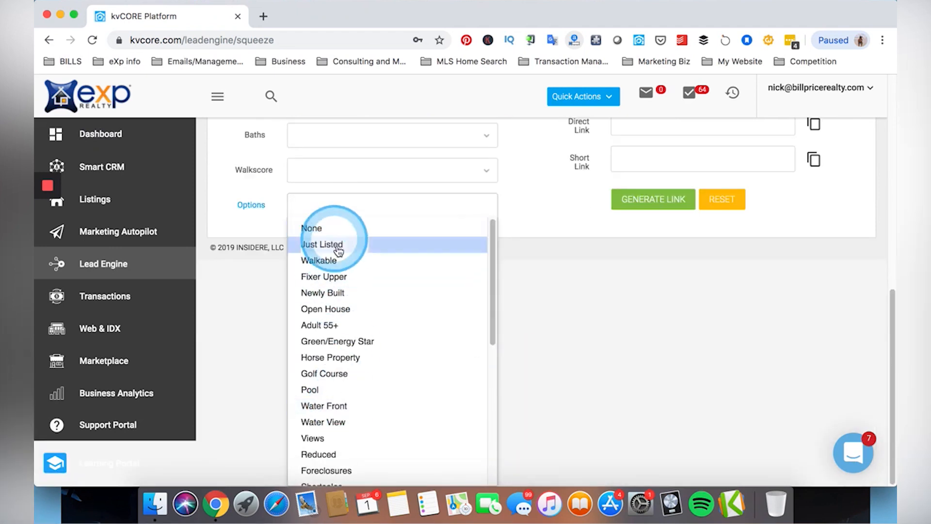
{"action": "left_click", "coordinate": [357, 245]}
{"action": "scroll", "coordinate": [366, 339], "scroll_direction": "up", "scroll_amount": 6}
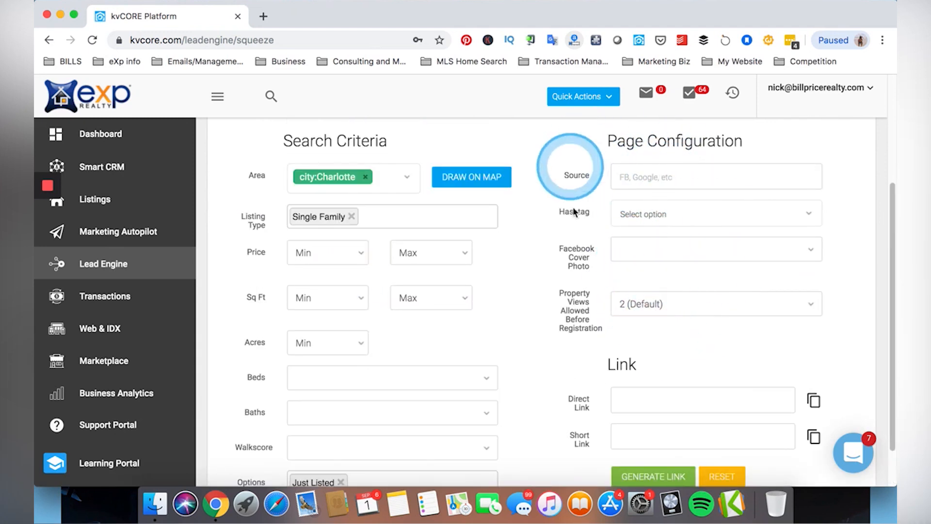
{"action": "scroll", "coordinate": [557, 304], "scroll_direction": "down", "scroll_amount": 2}
{"action": "scroll", "coordinate": [514, 293], "scroll_direction": "up", "scroll_amount": 2}
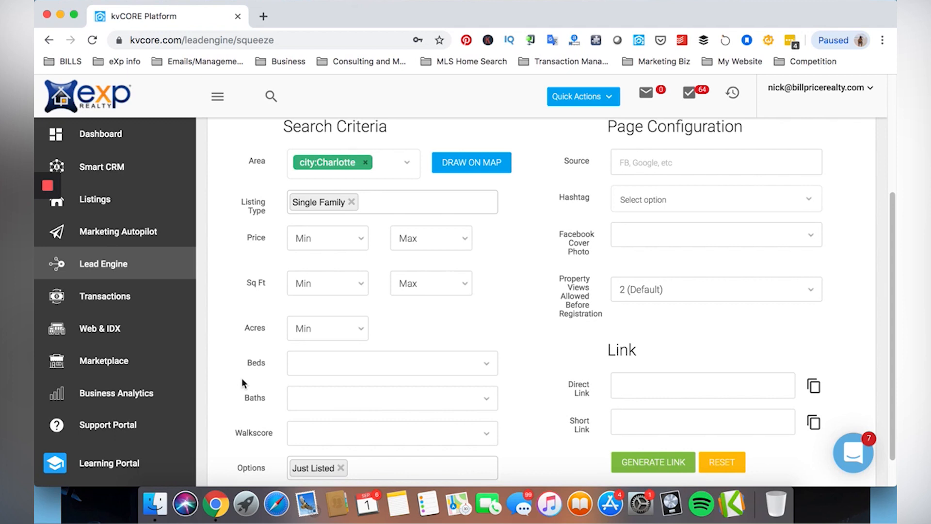
Step: Draw a polygon search area around Mountain Island and Northlake Mall on the map and discard it
{"action": "left_click", "coordinate": [464, 166]}
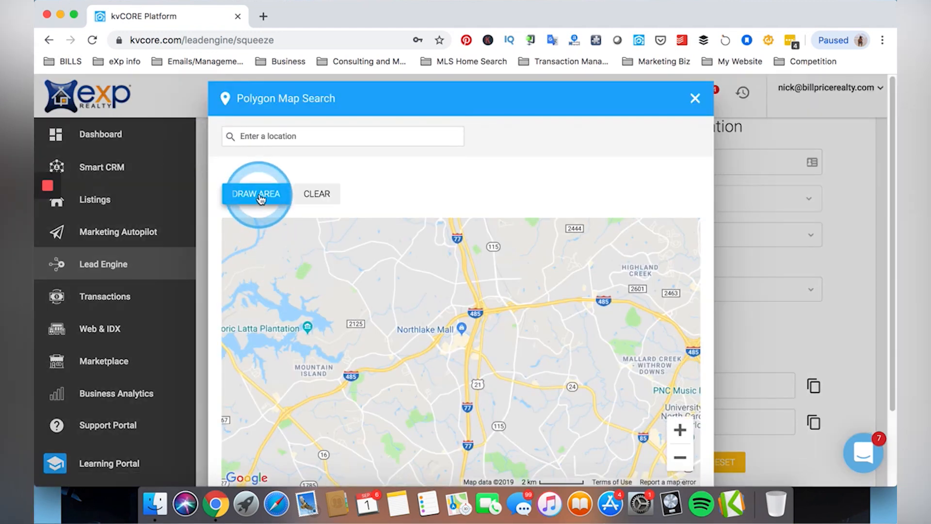
{"action": "left_click", "coordinate": [258, 194]}
{"action": "mouse_move", "coordinate": [277, 273]}
{"action": "left_mouse_down"}
{"action": "mouse_move", "coordinate": [589, 272]}
{"action": "mouse_move", "coordinate": [555, 385]}
{"action": "mouse_move", "coordinate": [451, 400]}
{"action": "mouse_move", "coordinate": [264, 366]}
{"action": "mouse_move", "coordinate": [472, 374]}
{"action": "mouse_move", "coordinate": [373, 376]}
{"action": "mouse_move", "coordinate": [345, 349]}
{"action": "mouse_move", "coordinate": [350, 262]}
{"action": "left_mouse_up"}
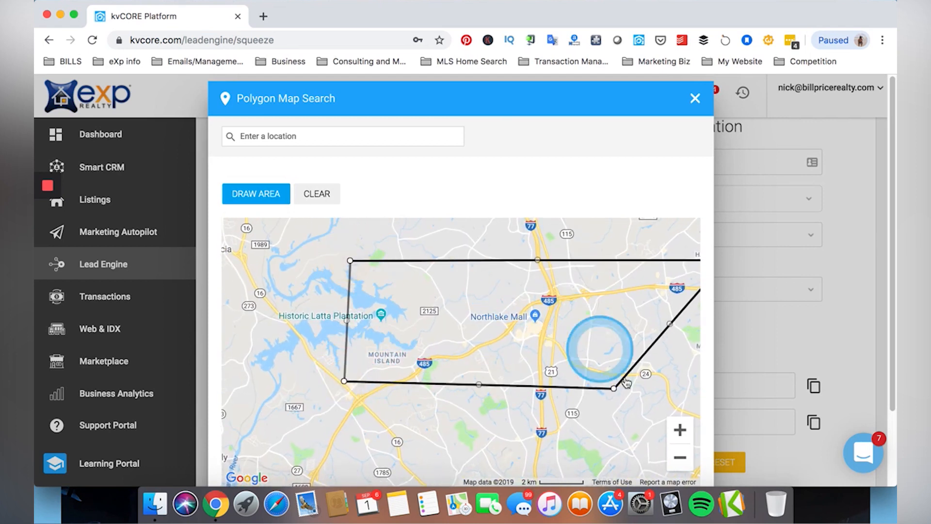
{"action": "scroll", "coordinate": [679, 376], "scroll_direction": "down", "scroll_amount": 3}
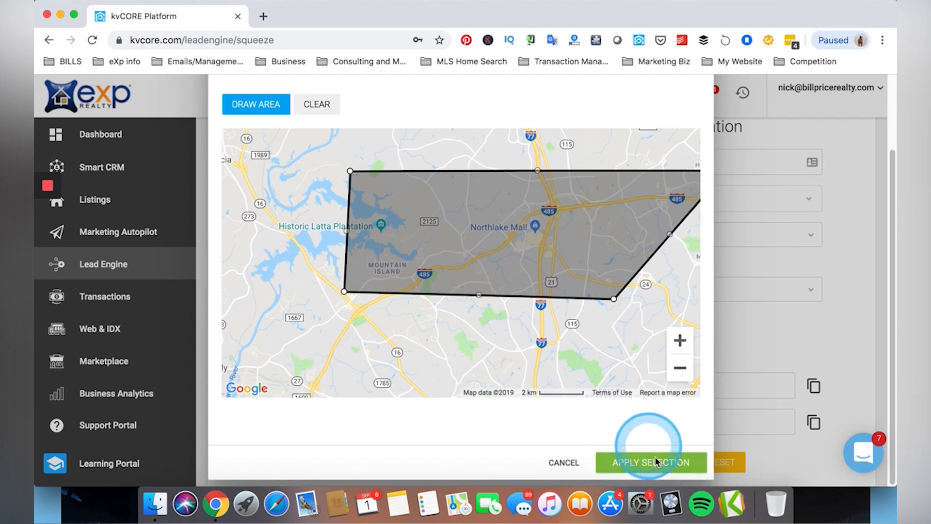
{"action": "scroll", "coordinate": [698, 415], "scroll_direction": "up", "scroll_amount": 3}
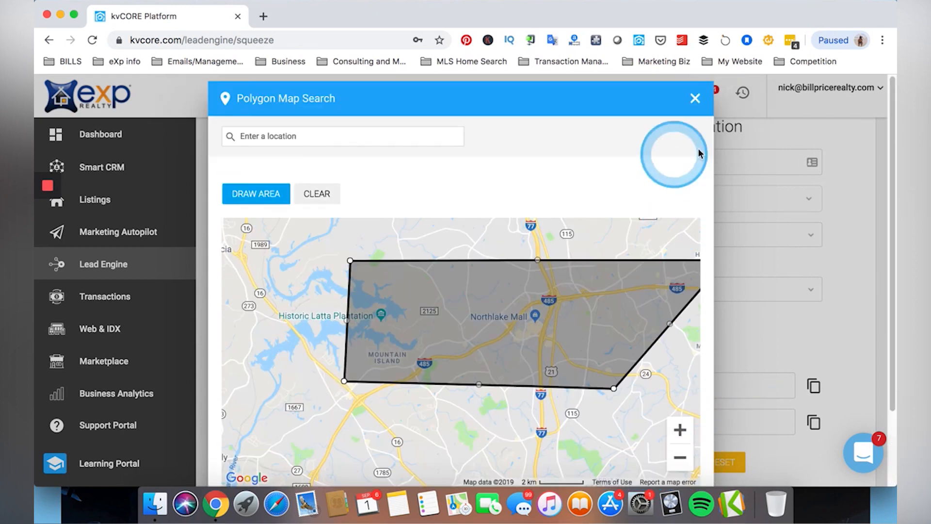
{"action": "left_click", "coordinate": [695, 98]}
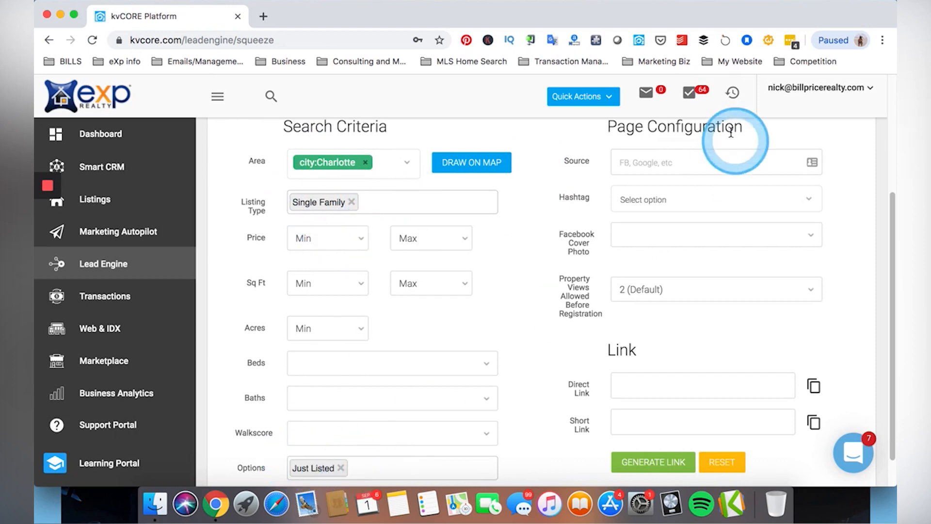
Step: Enter "Facebook- Charlotte Ad" as the page's lead source and clear the field again
{"action": "left_click", "coordinate": [665, 162]}
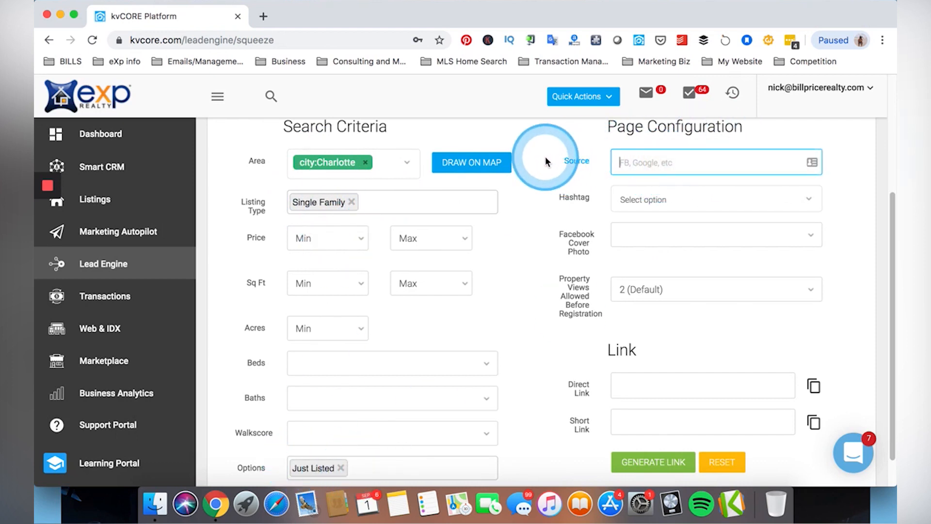
{"action": "type", "text": "Facebook"}
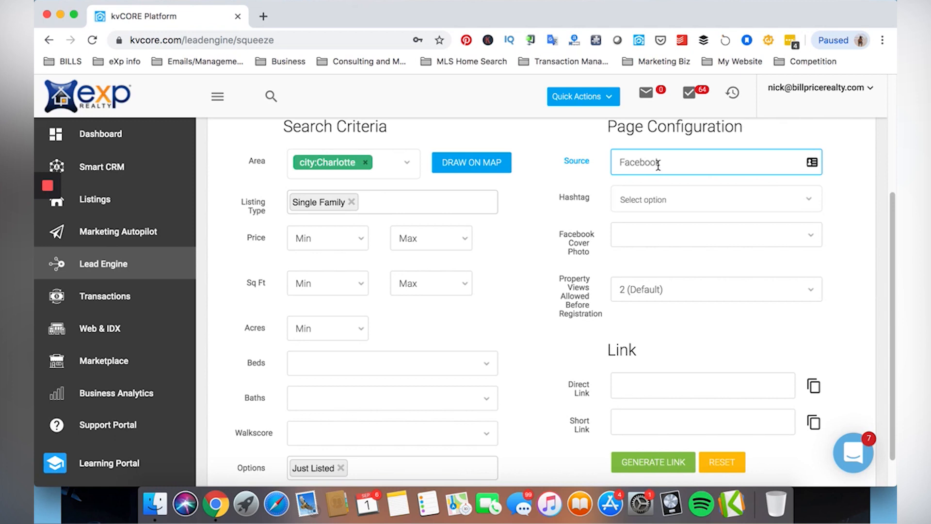
{"action": "left_click_drag", "start_coordinate": [658, 164], "coordinate": [681, 161]}
{"action": "left_click", "coordinate": [682, 162]}
{"action": "type", "text": "-"}
{"action": "left_click", "coordinate": [681, 162]}
{"action": "type", "text": "Charlotte Ad"}
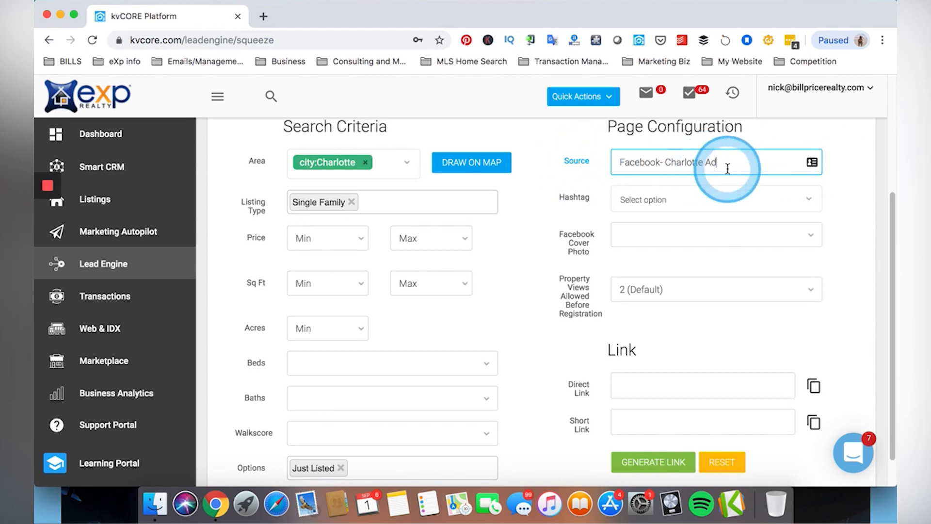
{"action": "left_click_drag", "start_coordinate": [727, 168], "coordinate": [603, 162]}
{"action": "key", "text": "BackSpace"}
{"action": "left_click", "coordinate": [578, 140]}
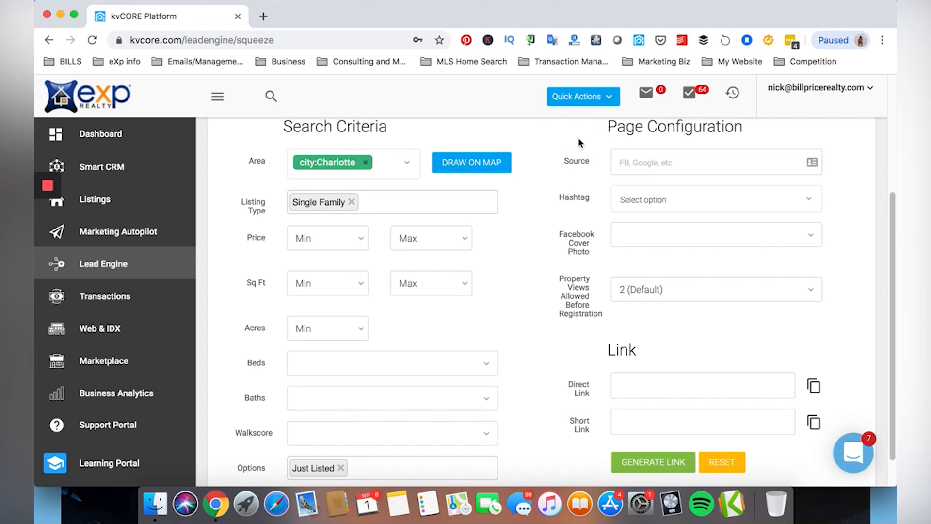
{"action": "left_click", "coordinate": [665, 161]}
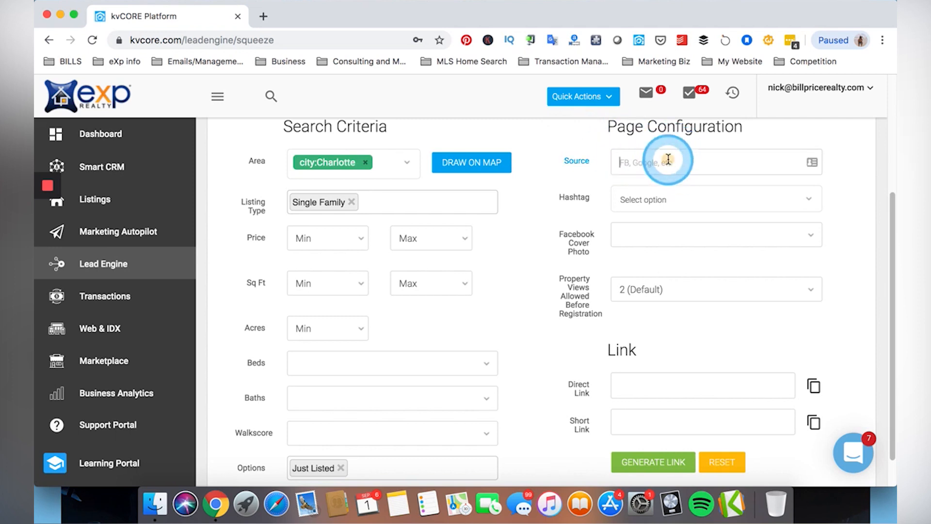
{"action": "left_click", "coordinate": [575, 140]}
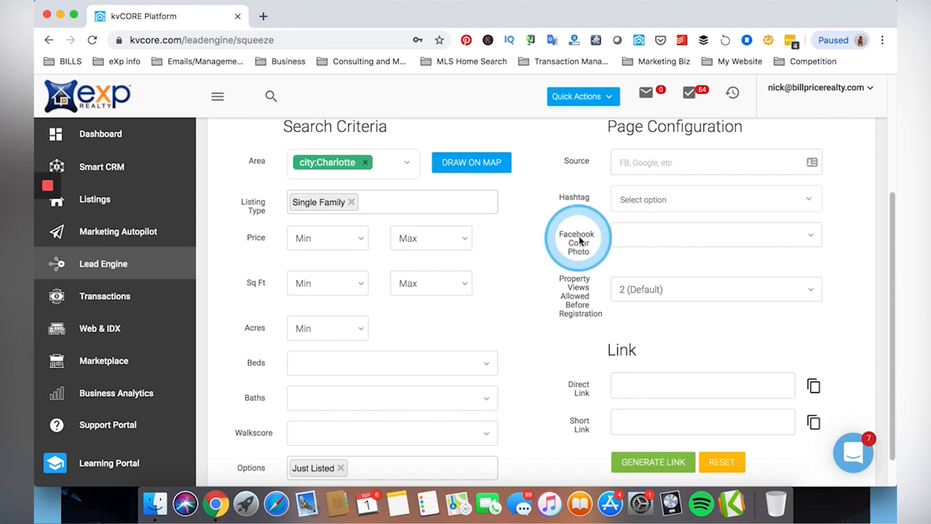
Step: Set the Facebook cover photo to Use Listings From Search Results
{"action": "left_click", "coordinate": [648, 230]}
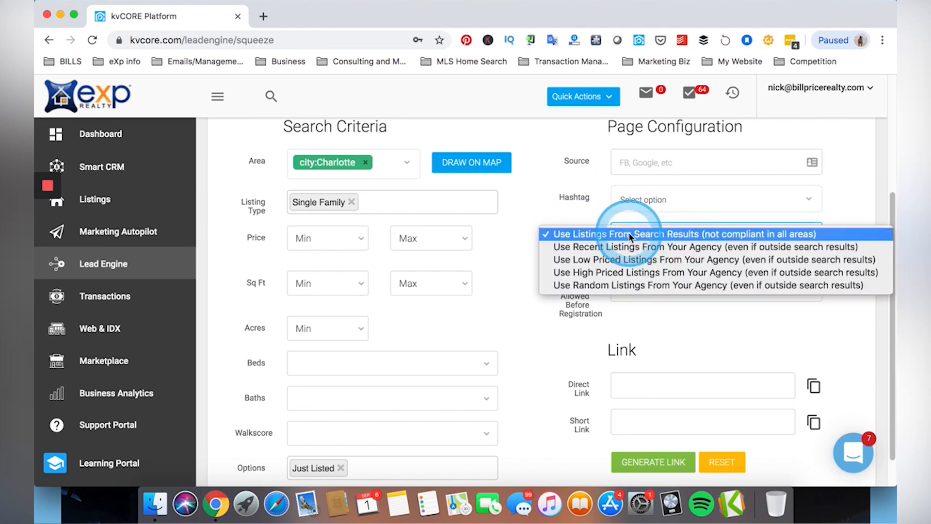
{"action": "left_click", "coordinate": [580, 233]}
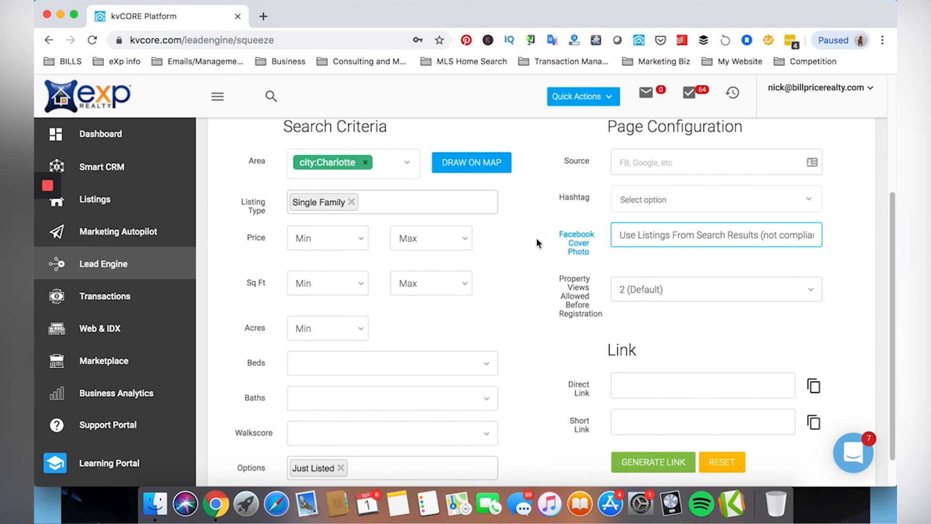
{"action": "left_click", "coordinate": [664, 236]}
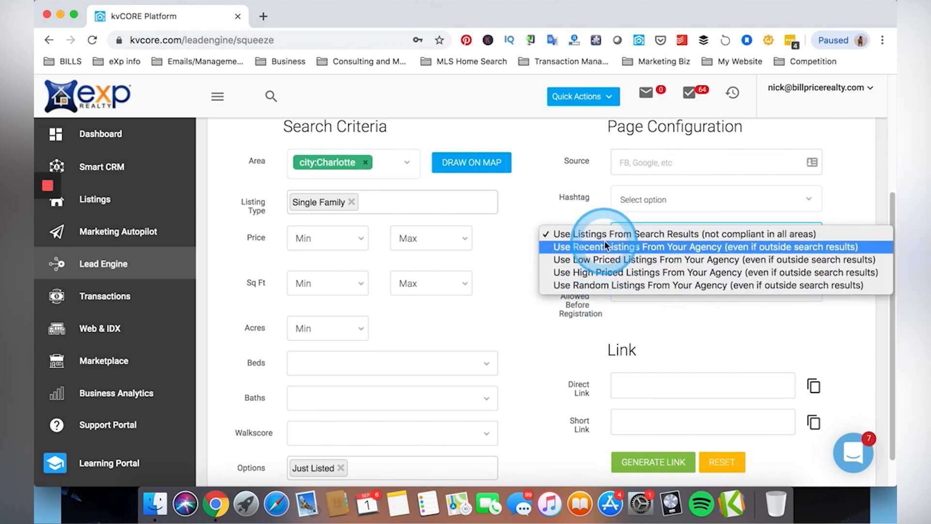
{"action": "left_click", "coordinate": [528, 208]}
{"action": "left_click", "coordinate": [573, 238]}
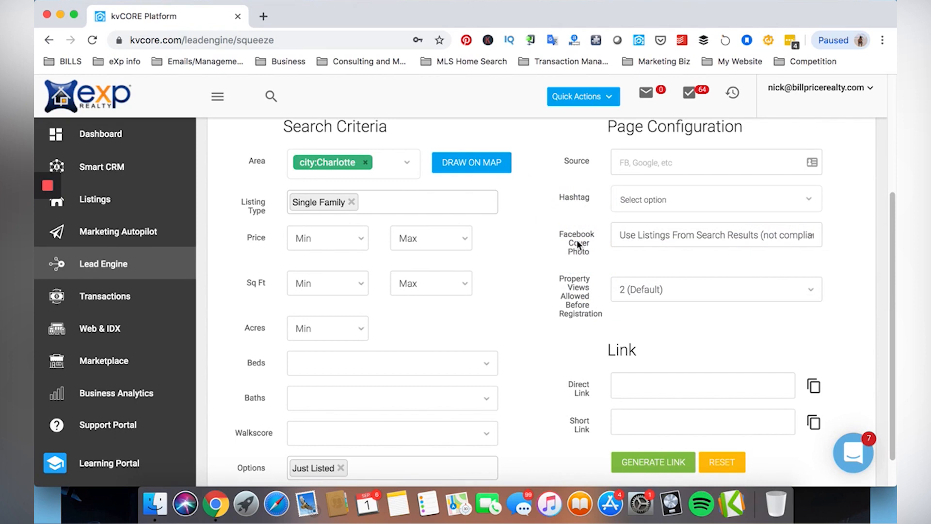
{"action": "left_click", "coordinate": [577, 240]}
{"action": "left_click", "coordinate": [572, 307]}
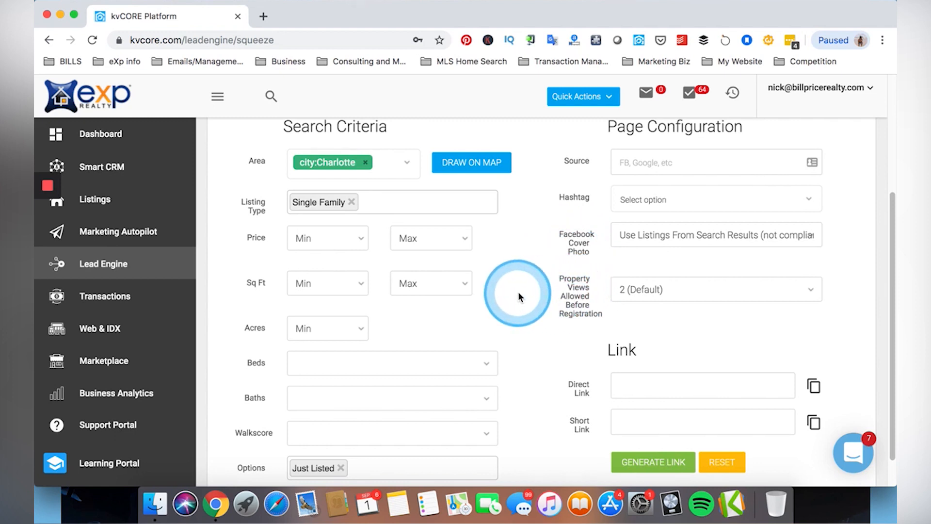
Step: Review the available choices for property views allowed before registration, from 1 (Immediate) to Never
{"action": "left_click", "coordinate": [650, 290]}
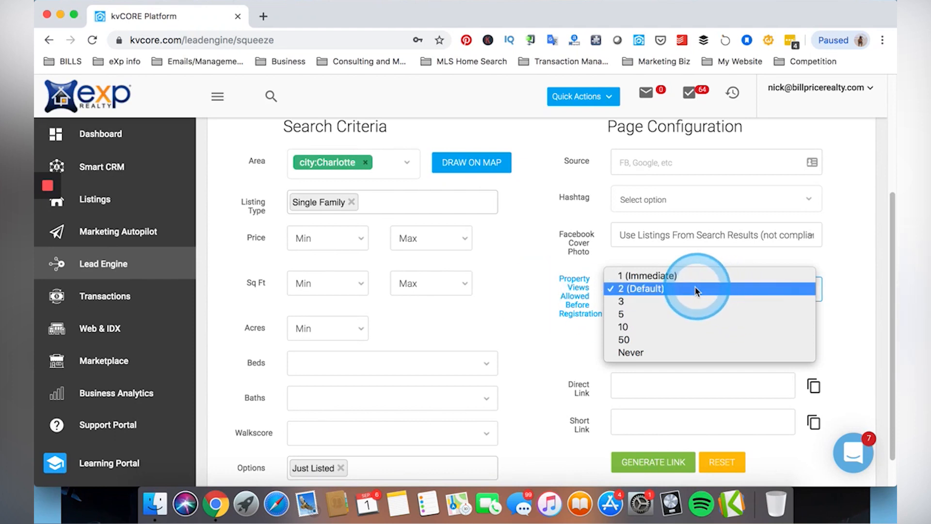
{"action": "left_click", "coordinate": [622, 301]}
{"action": "scroll", "coordinate": [533, 267], "scroll_direction": "up", "scroll_amount": 3}
{"action": "left_click", "coordinate": [653, 435]}
{"action": "left_click", "coordinate": [639, 415]}
{"action": "left_click", "coordinate": [233, 140]}
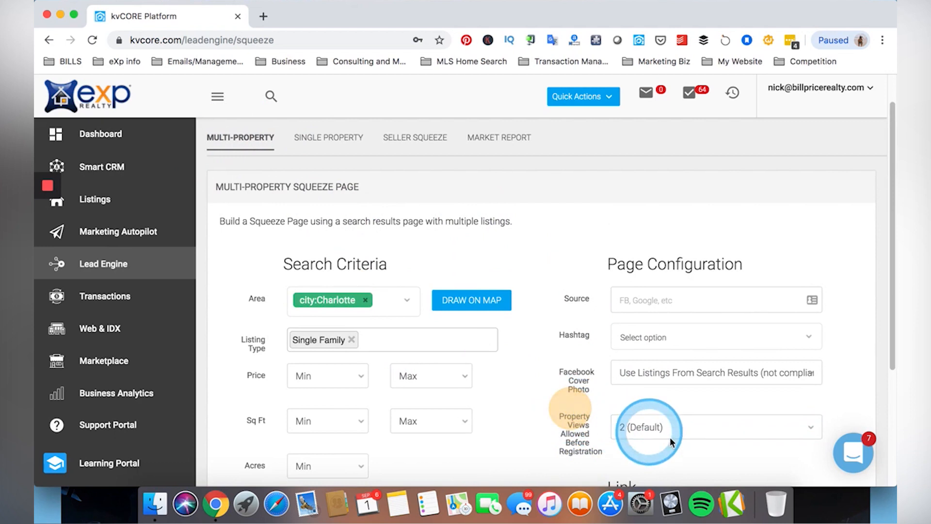
{"action": "left_click", "coordinate": [644, 428]}
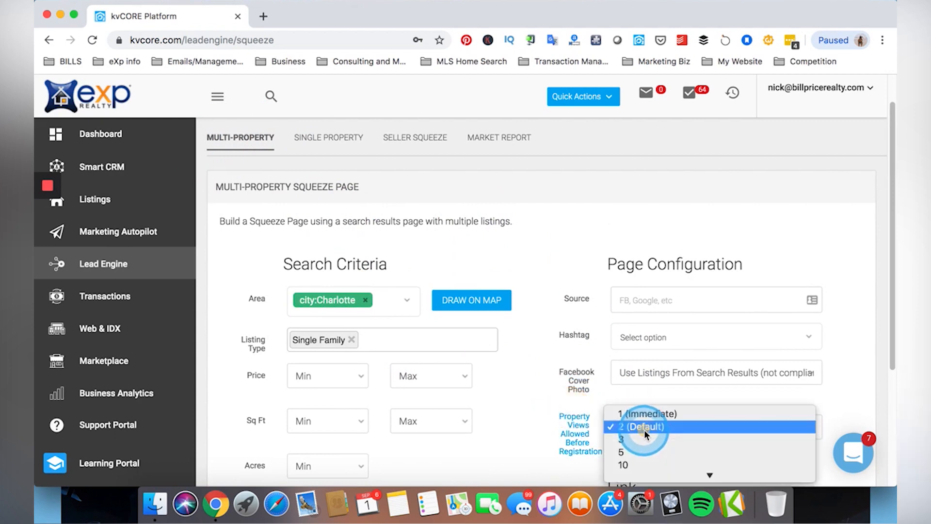
{"action": "left_click", "coordinate": [554, 417]}
{"action": "scroll", "coordinate": [620, 401], "scroll_direction": "down", "scroll_amount": 3}
{"action": "left_click", "coordinate": [640, 335]}
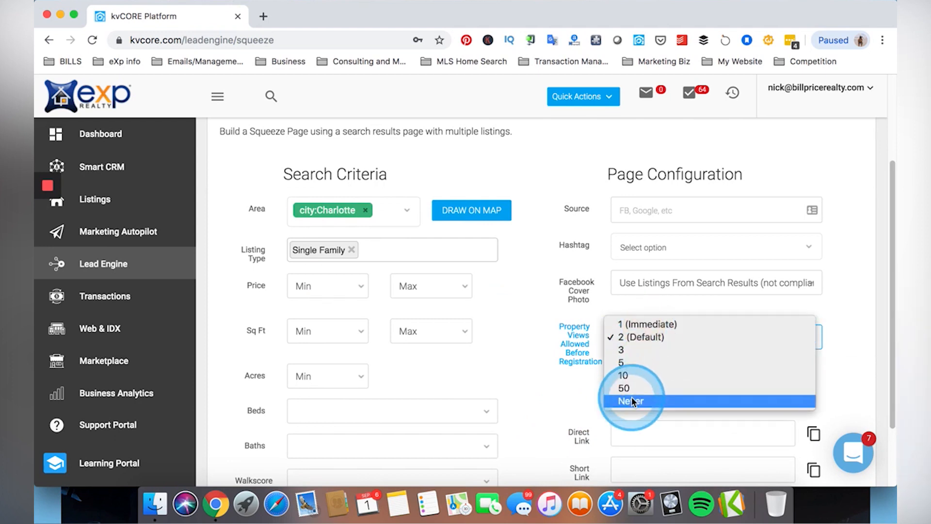
{"action": "left_click", "coordinate": [568, 347]}
{"action": "left_click", "coordinate": [546, 342]}
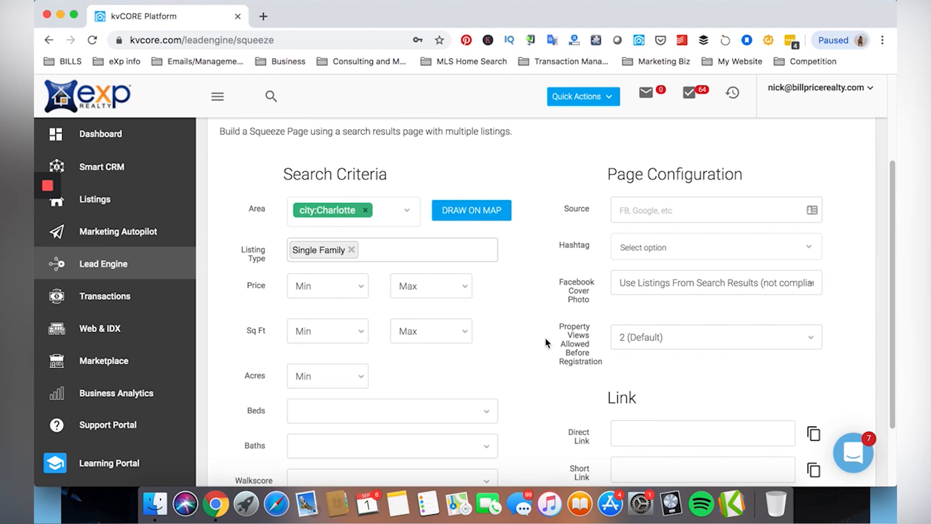
{"action": "left_click_drag", "start_coordinate": [653, 342], "coordinate": [644, 403]}
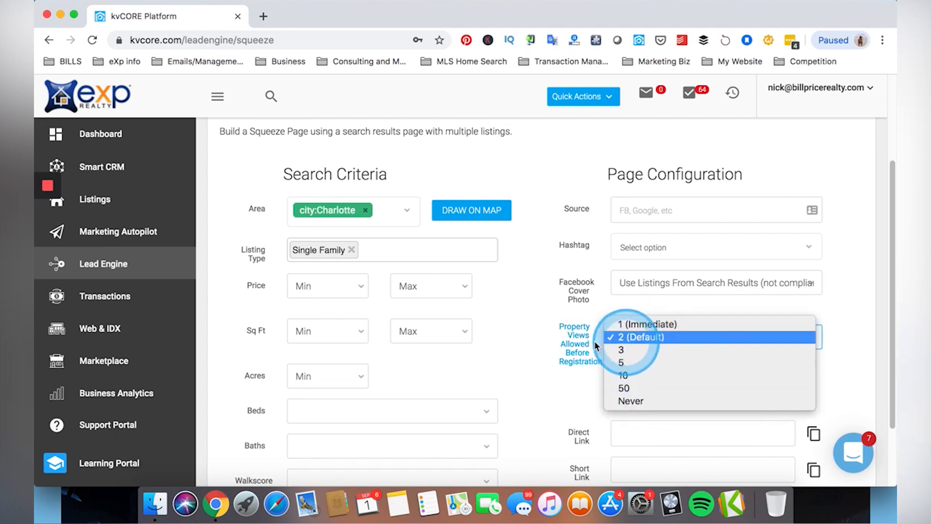
{"action": "left_click", "coordinate": [538, 341]}
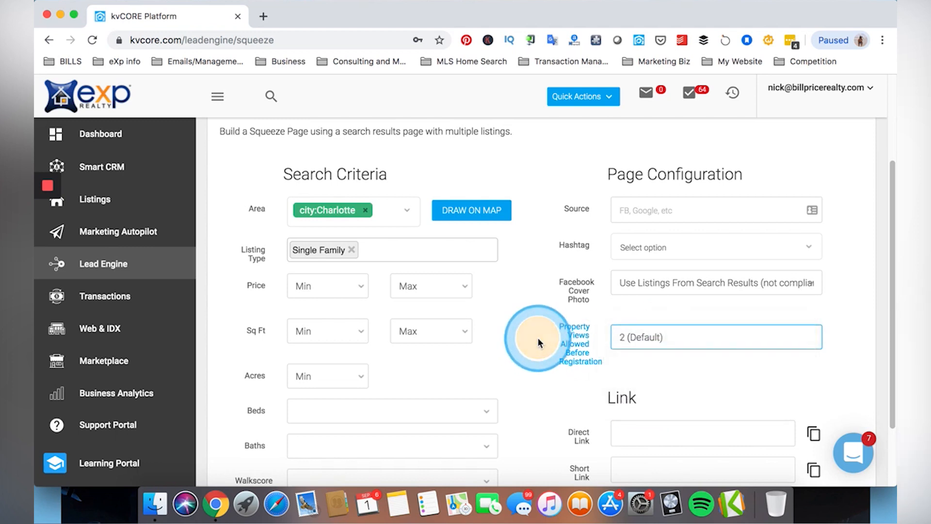
{"action": "left_click", "coordinate": [630, 336]}
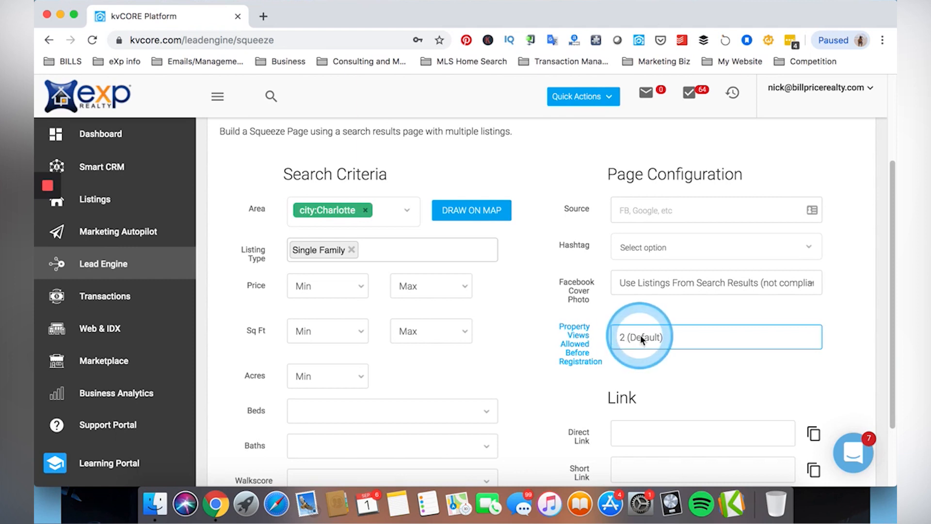
{"action": "scroll", "coordinate": [640, 335], "scroll_direction": "down", "scroll_amount": 3}
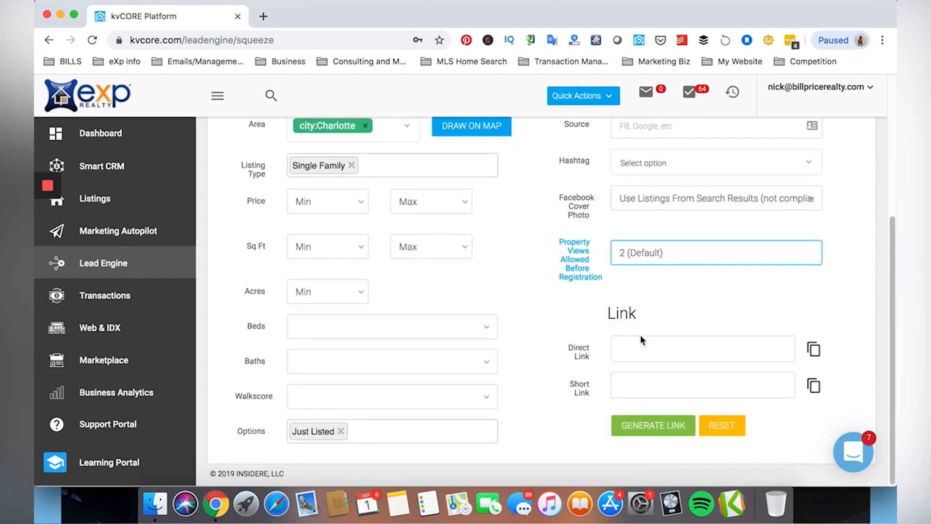
{"action": "left_click", "coordinate": [548, 204]}
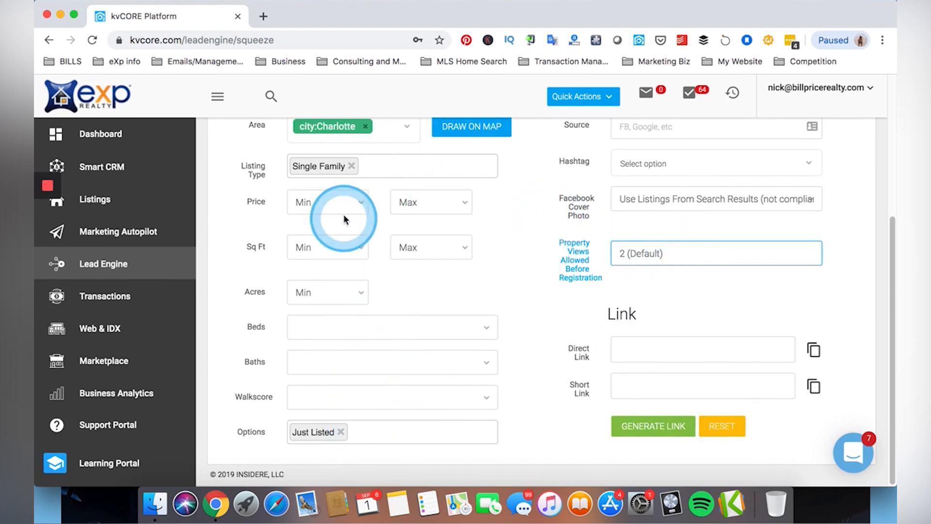
{"action": "left_click", "coordinate": [330, 197]}
{"action": "left_click", "coordinate": [473, 271]}
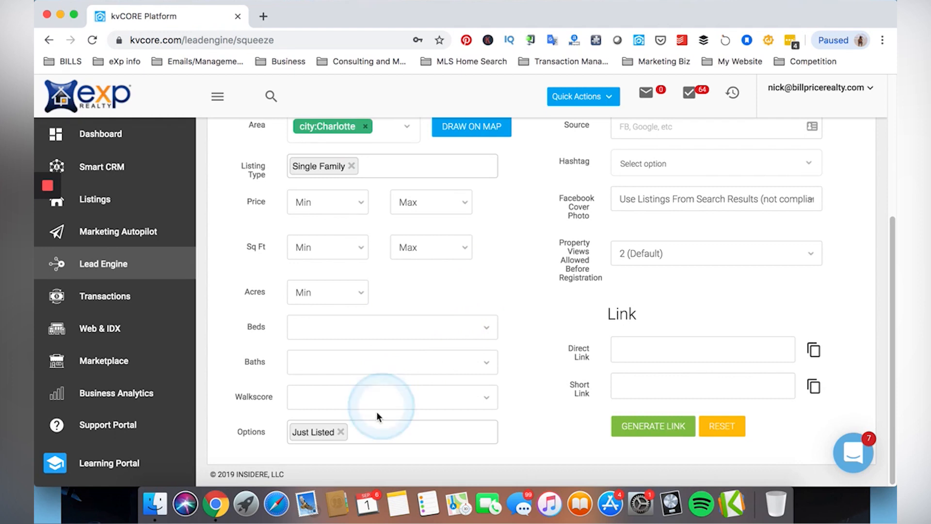
Step: Remove the Just Listed option, look through the available property options and select Just Listed again
{"action": "left_click", "coordinate": [341, 431]}
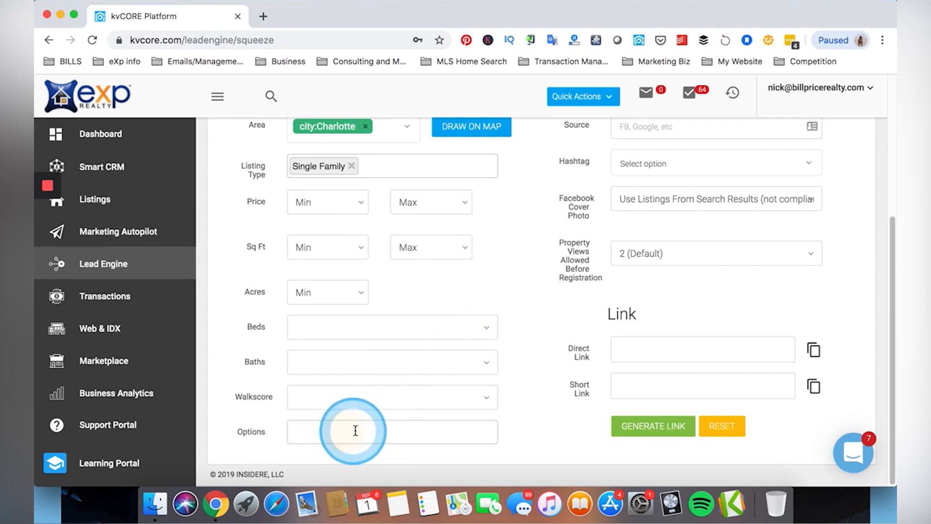
{"action": "scroll", "coordinate": [515, 396], "scroll_direction": "down", "scroll_amount": 5}
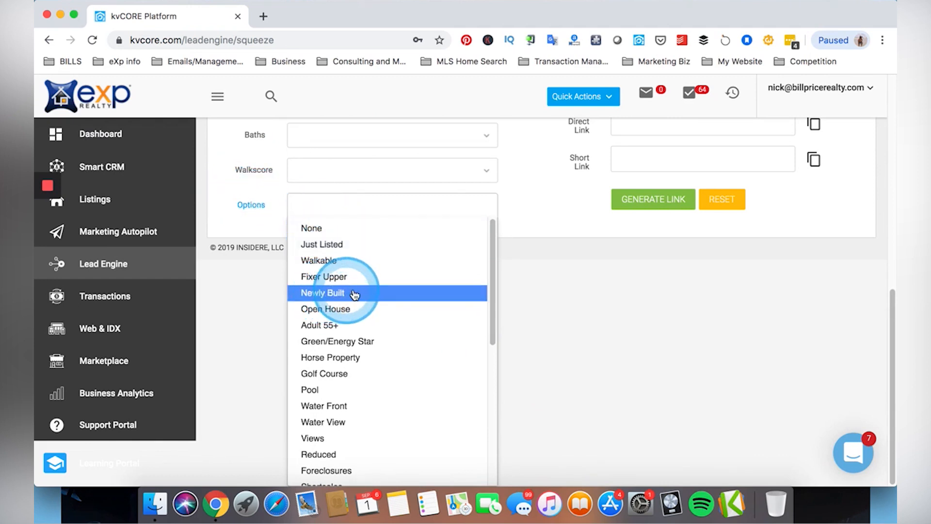
{"action": "scroll", "coordinate": [349, 296], "scroll_direction": "down", "scroll_amount": 3}
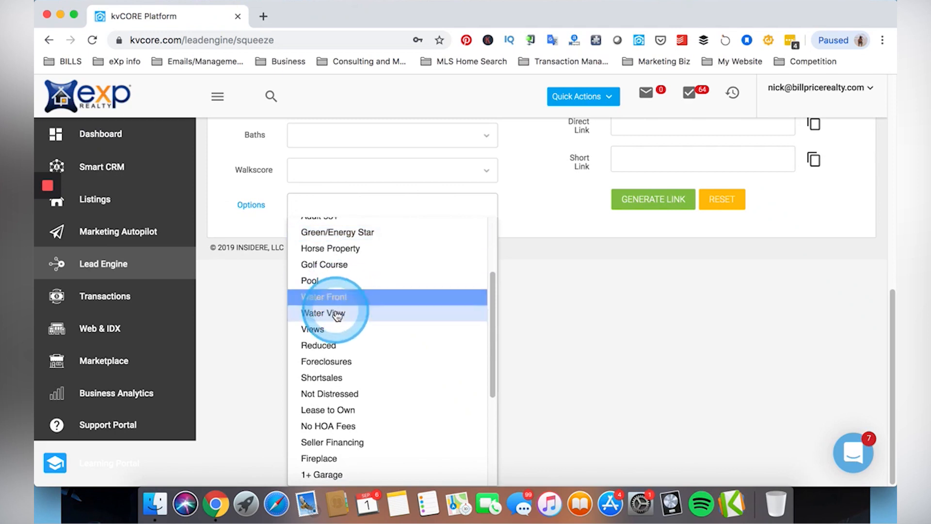
{"action": "scroll", "coordinate": [340, 310], "scroll_direction": "down", "scroll_amount": 1}
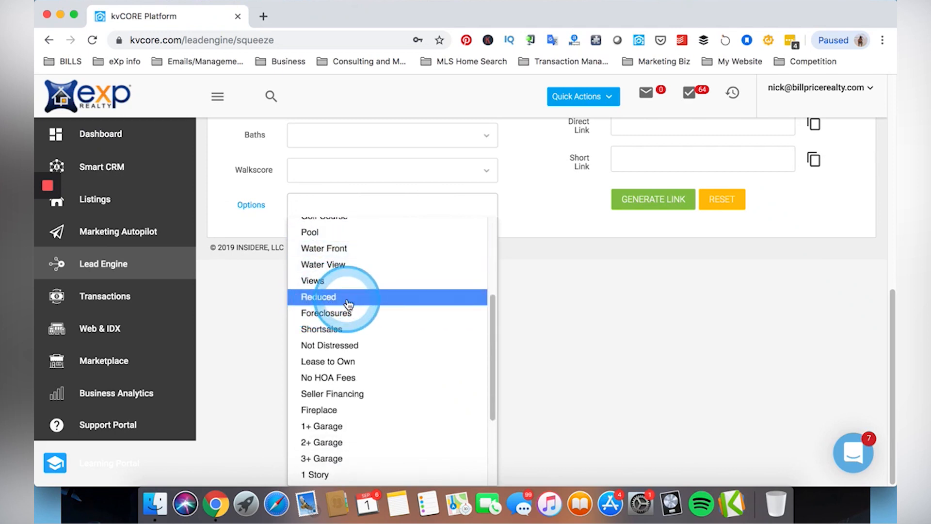
{"action": "scroll", "coordinate": [349, 304], "scroll_direction": "down", "scroll_amount": 2}
{"action": "scroll", "coordinate": [348, 305], "scroll_direction": "down", "scroll_amount": 1}
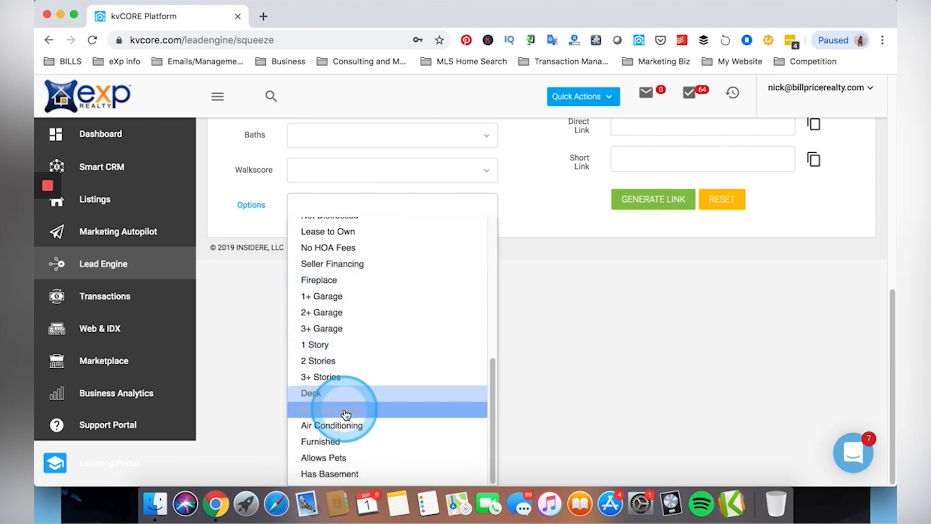
{"action": "scroll", "coordinate": [391, 274], "scroll_direction": "up", "scroll_amount": 8}
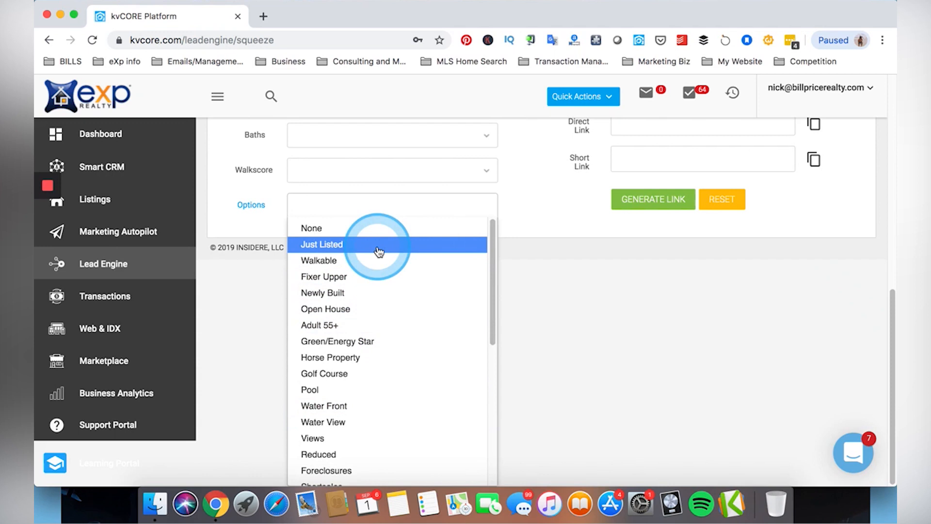
{"action": "left_click", "coordinate": [379, 247]}
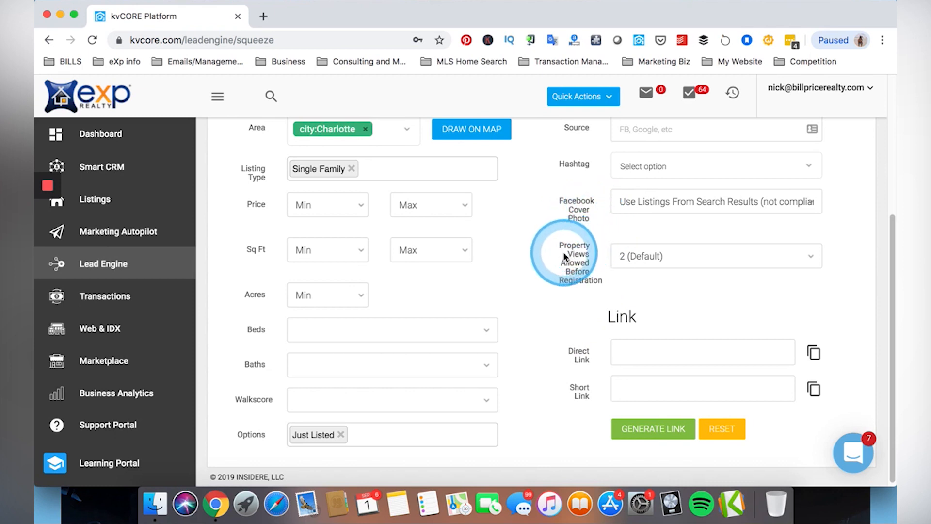
Step: Generate the multi-property squeeze page links and copy the short link to the clipboard
{"action": "left_click", "coordinate": [659, 429]}
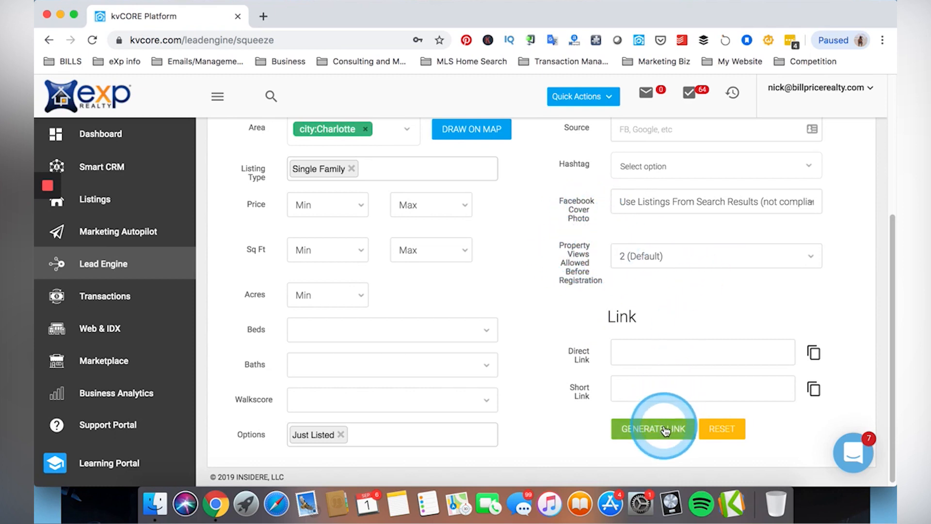
{"action": "left_click", "coordinate": [665, 430]}
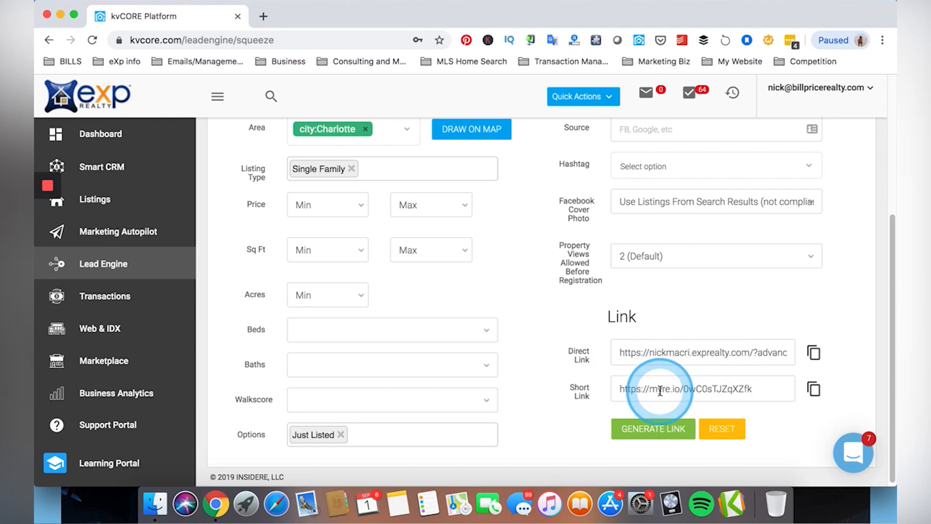
{"action": "left_click_drag", "start_coordinate": [773, 388], "coordinate": [624, 388]}
{"action": "right_click", "coordinate": [625, 389]}
{"action": "left_click", "coordinate": [708, 291]}
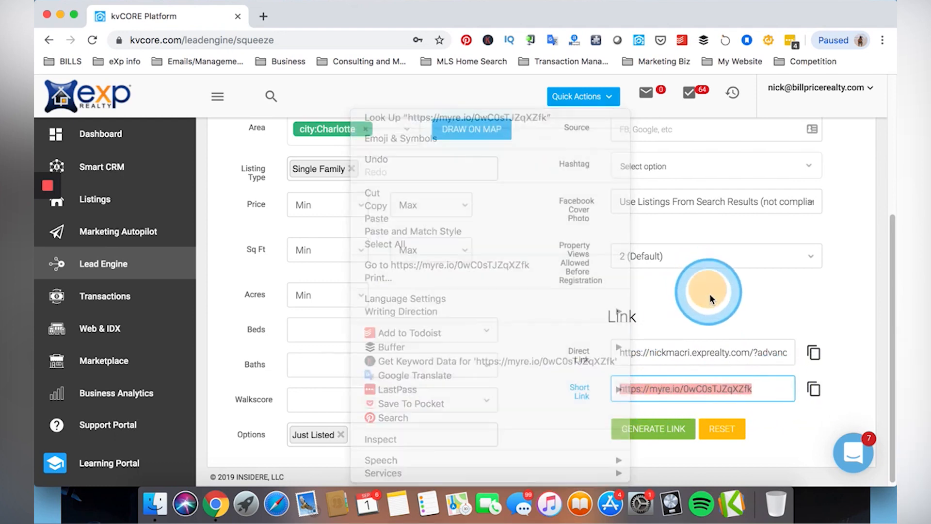
{"action": "left_click", "coordinate": [812, 386]}
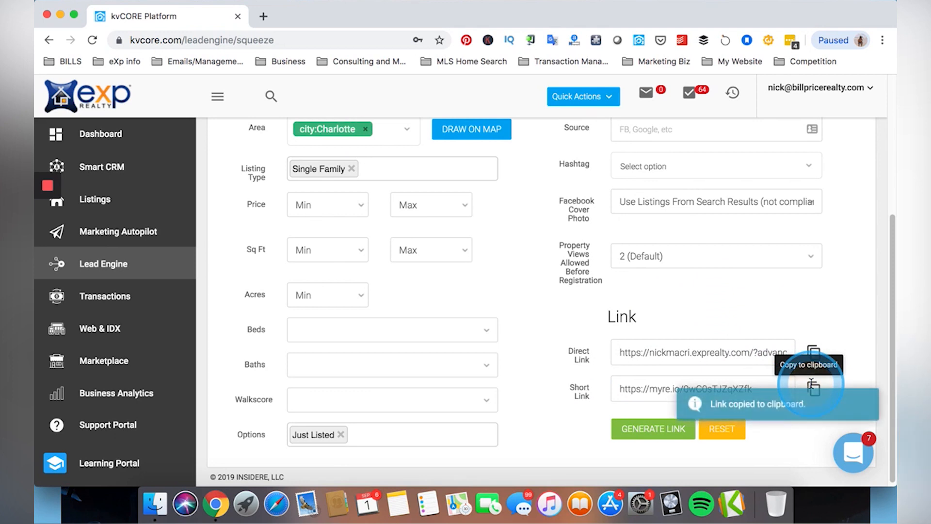
Step: Open the copied short link in a new browser tab and look through the resulting Charlotte listings page
{"action": "left_click", "coordinate": [263, 16]}
{"action": "key", "text": "super+v"}
{"action": "key", "text": "Return"}
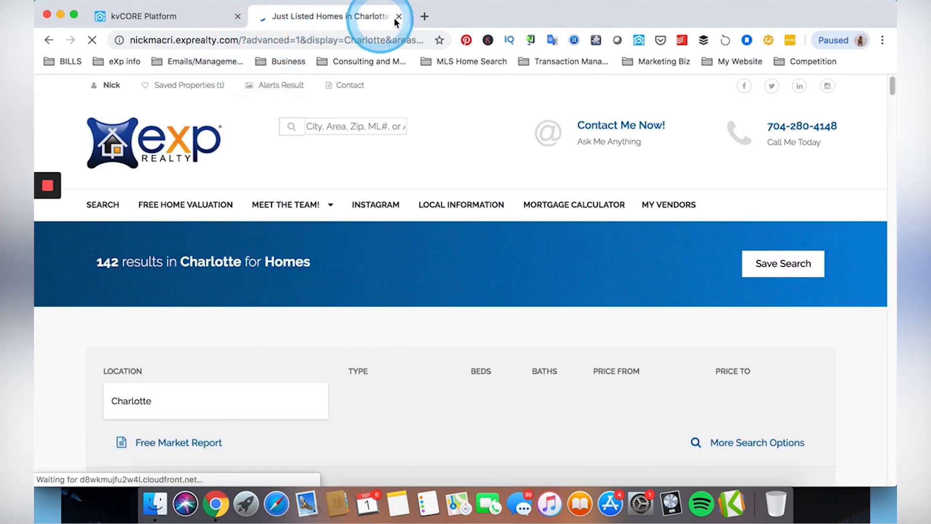
{"action": "scroll", "coordinate": [377, 249], "scroll_direction": "down", "scroll_amount": 8}
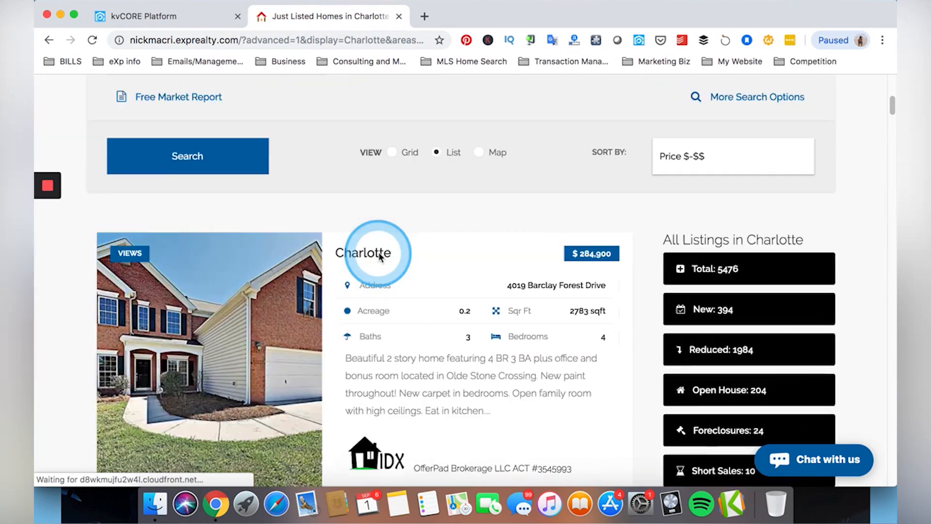
{"action": "scroll", "coordinate": [380, 255], "scroll_direction": "down", "scroll_amount": 12}
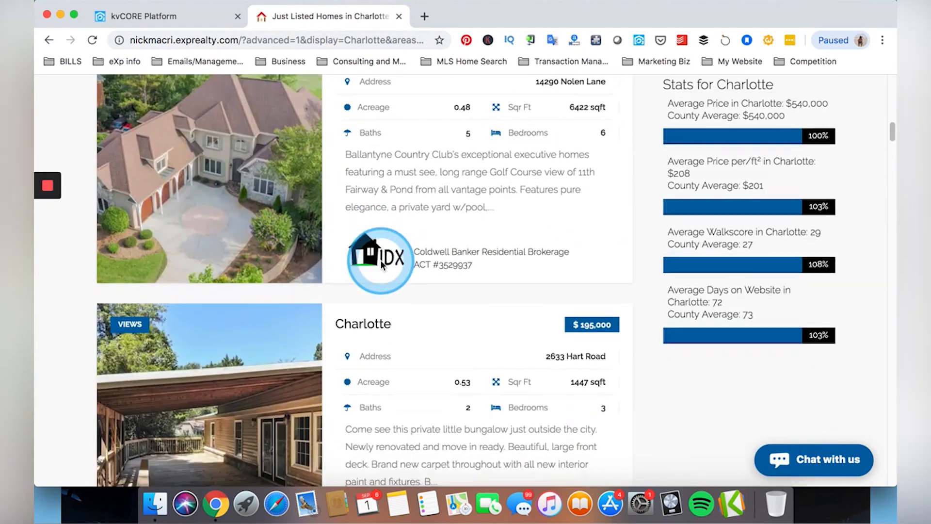
{"action": "scroll", "coordinate": [380, 263], "scroll_direction": "down", "scroll_amount": 20}
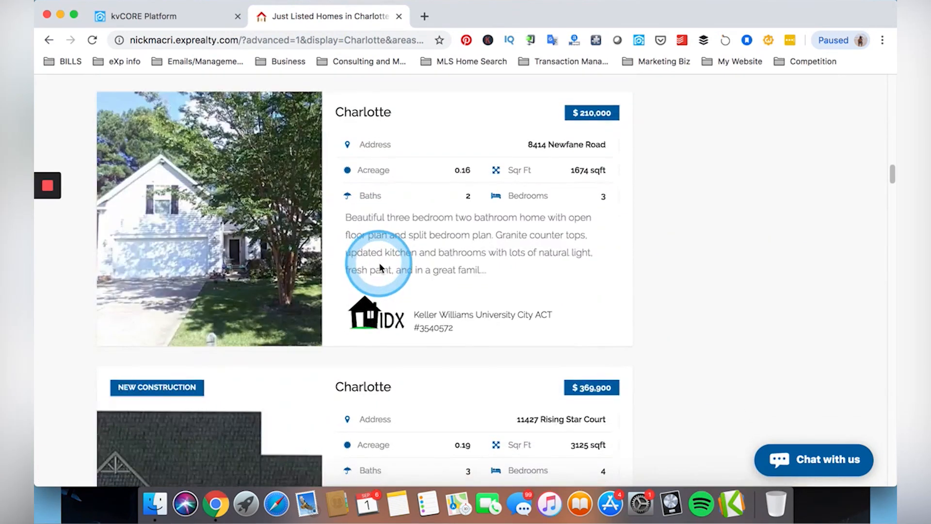
{"action": "scroll", "coordinate": [381, 265], "scroll_direction": "down", "scroll_amount": 8}
{"action": "scroll", "coordinate": [381, 269], "scroll_direction": "up", "scroll_amount": 20}
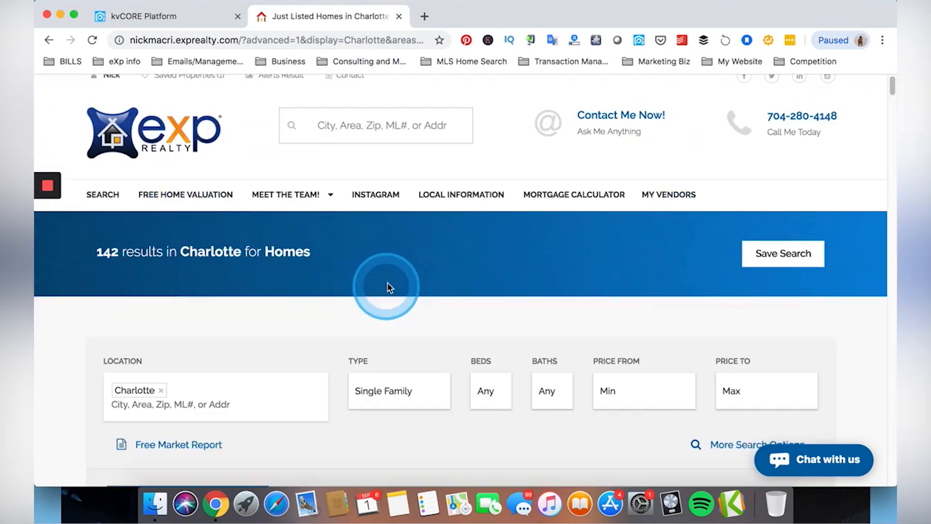
Step: Return to the kvCORE squeeze page builder and open the Single Property squeeze page form
{"action": "left_click", "coordinate": [140, 16]}
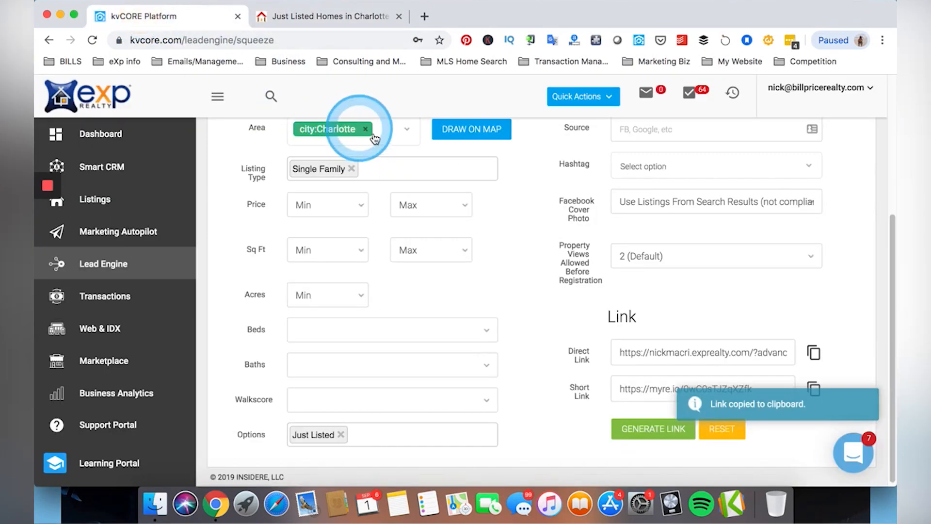
{"action": "scroll", "coordinate": [476, 262], "scroll_direction": "up", "scroll_amount": 5}
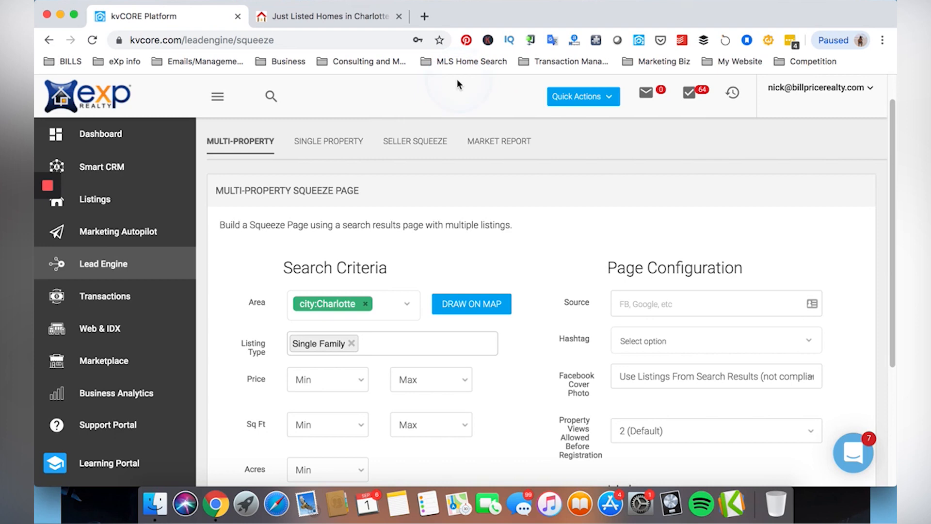
{"action": "scroll", "coordinate": [280, 163], "scroll_direction": "down", "scroll_amount": 5}
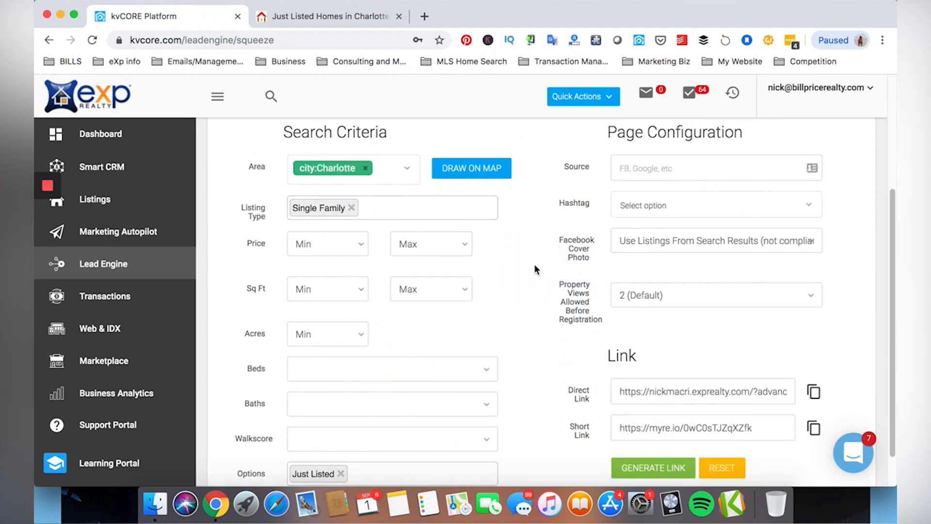
{"action": "scroll", "coordinate": [534, 269], "scroll_direction": "up", "scroll_amount": 4}
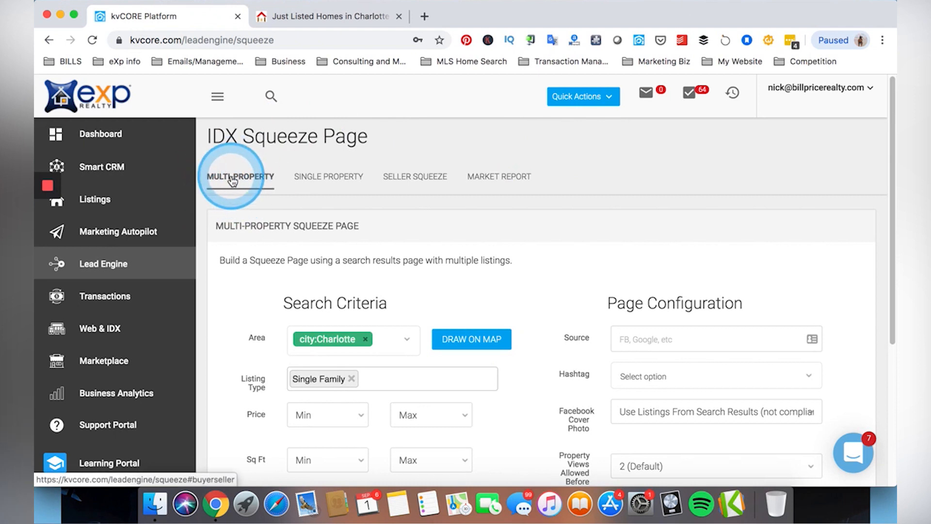
{"action": "left_click", "coordinate": [313, 177]}
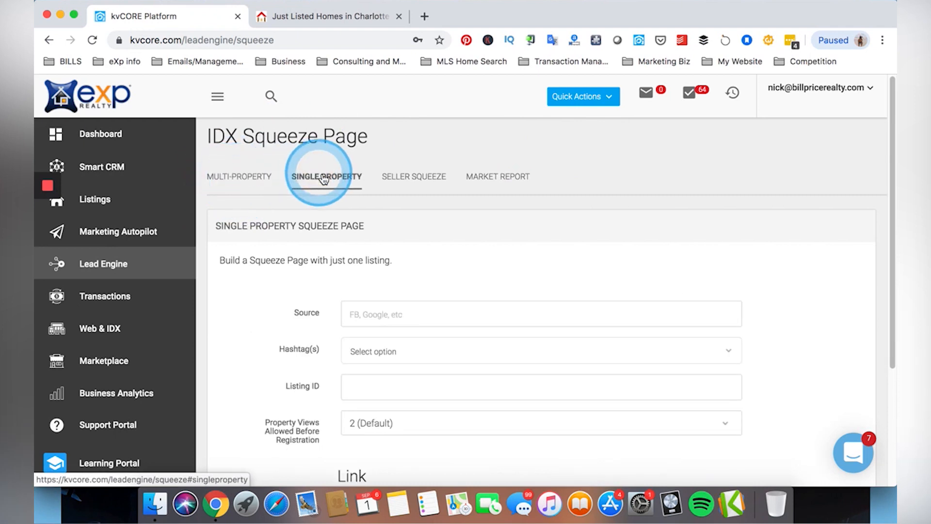
{"action": "scroll", "coordinate": [299, 209], "scroll_direction": "down", "scroll_amount": 2}
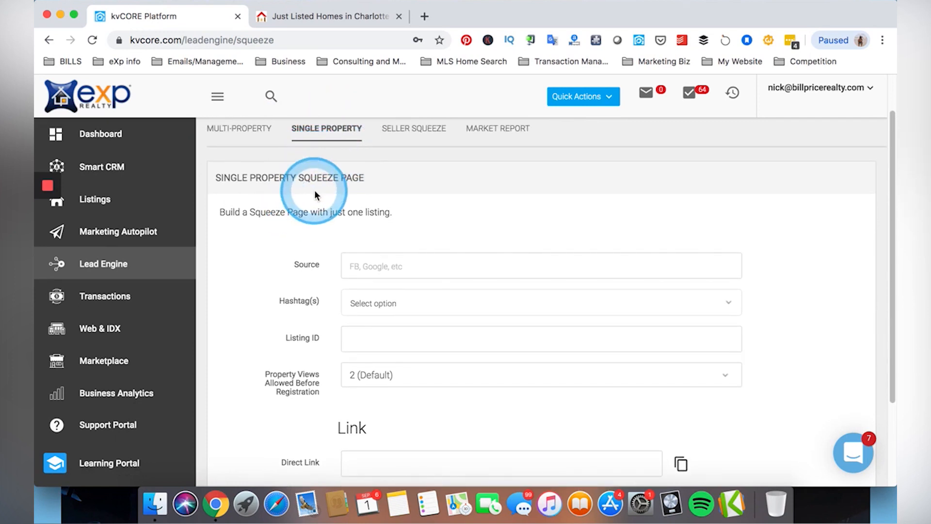
{"action": "scroll", "coordinate": [351, 146], "scroll_direction": "down", "scroll_amount": 4}
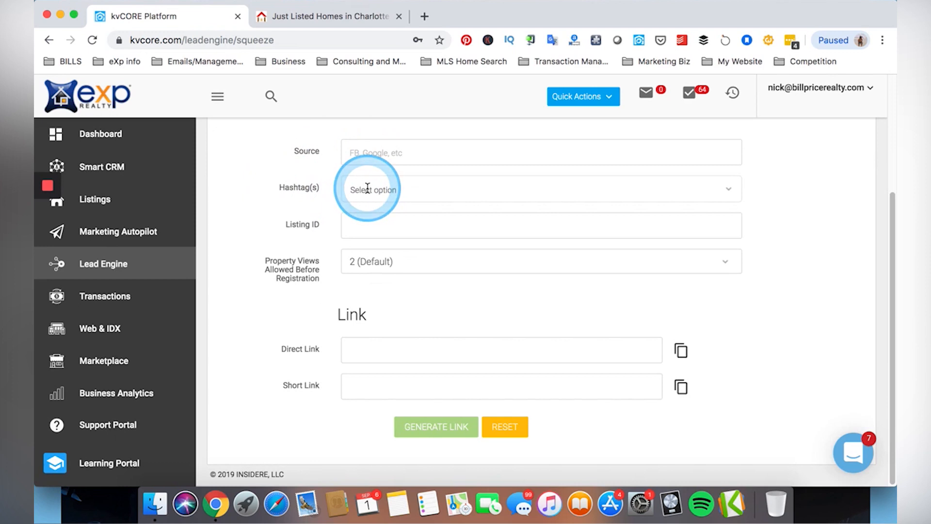
Step: Add the hashtag 123mainstreet to the single property squeeze page
{"action": "left_click", "coordinate": [383, 187]}
{"action": "type", "text": "1"}
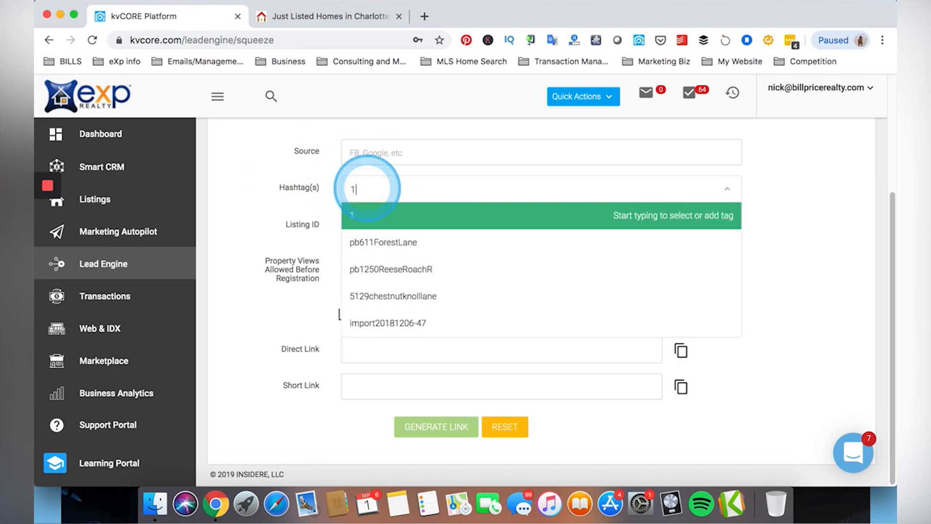
{"action": "type", "text": "23mainstreet"}
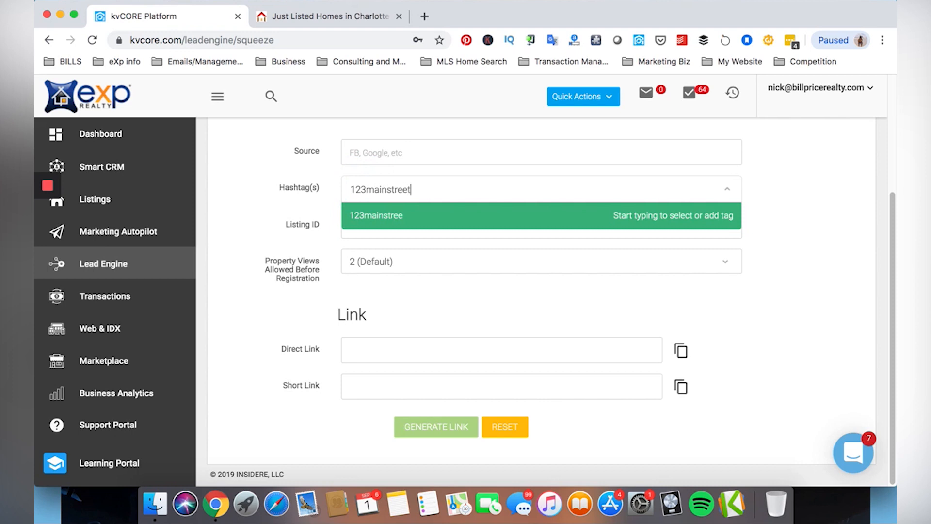
{"action": "key", "text": "Return"}
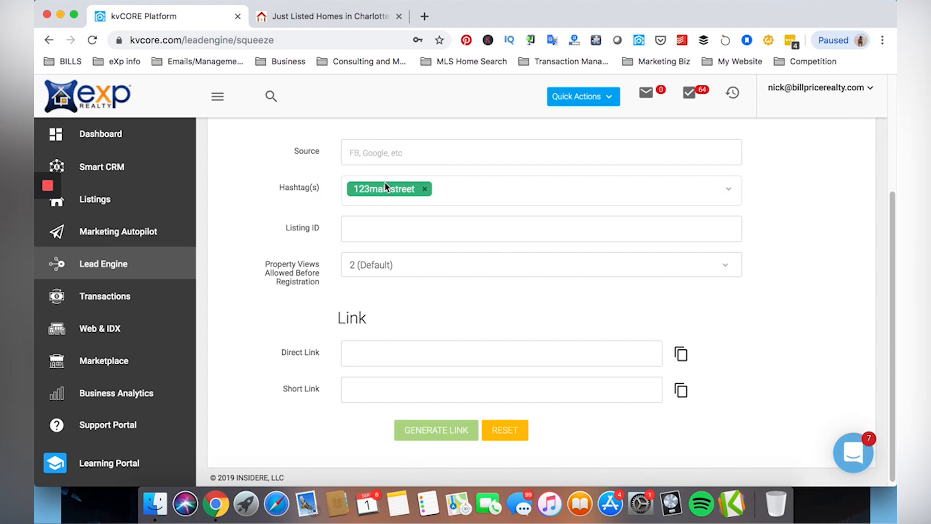
Step: Set the property views allowed before registration to 1 (Immediate) and enter 3508023 as the listing ID
{"action": "scroll", "coordinate": [385, 182], "scroll_direction": "up", "scroll_amount": 3}
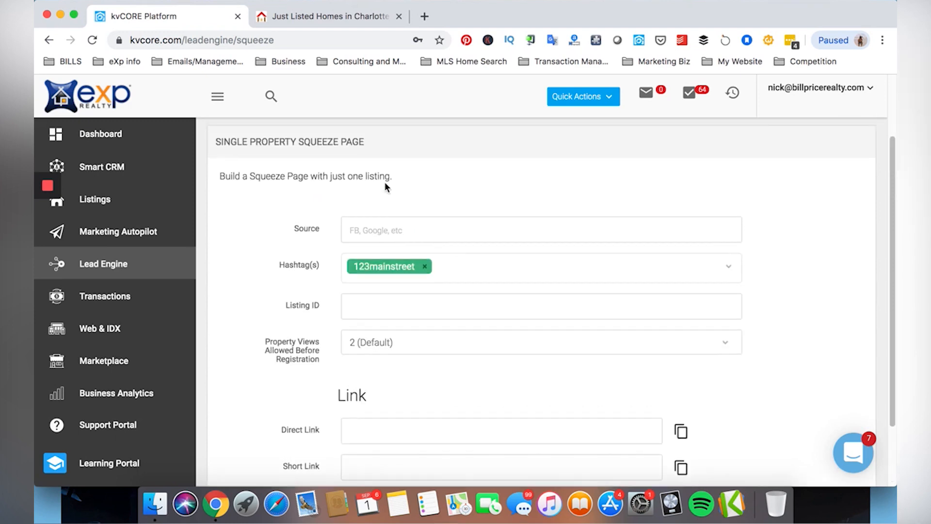
{"action": "left_click", "coordinate": [310, 138]}
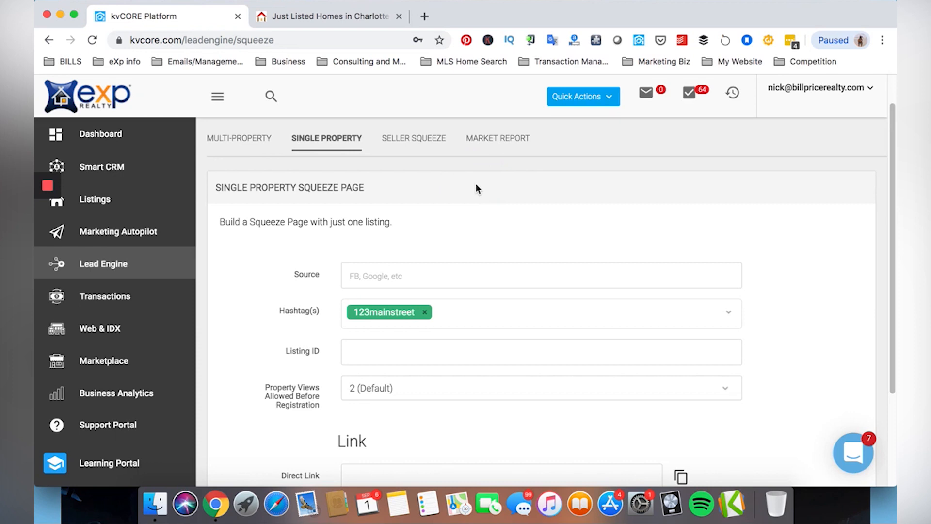
{"action": "scroll", "coordinate": [477, 188], "scroll_direction": "down", "scroll_amount": 3}
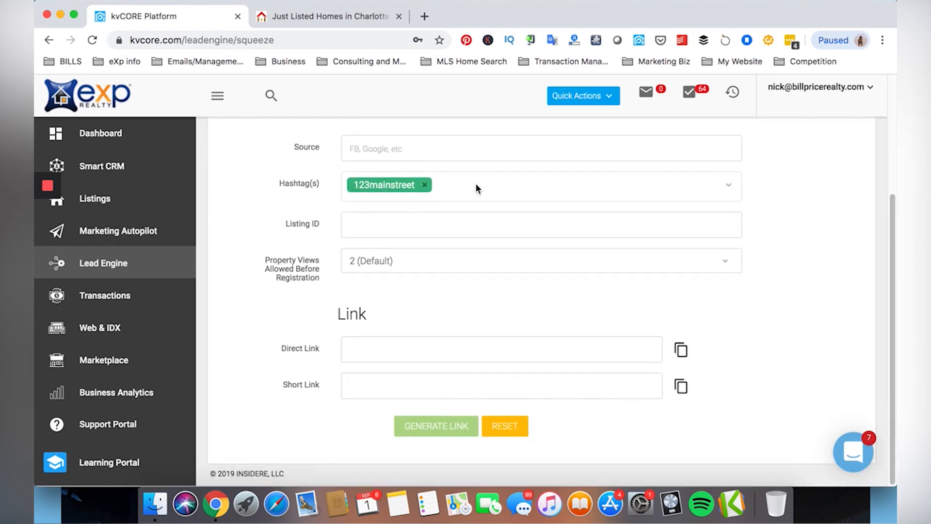
{"action": "left_click", "coordinate": [370, 260]}
{"action": "left_click", "coordinate": [371, 249]}
{"action": "left_click", "coordinate": [420, 293]}
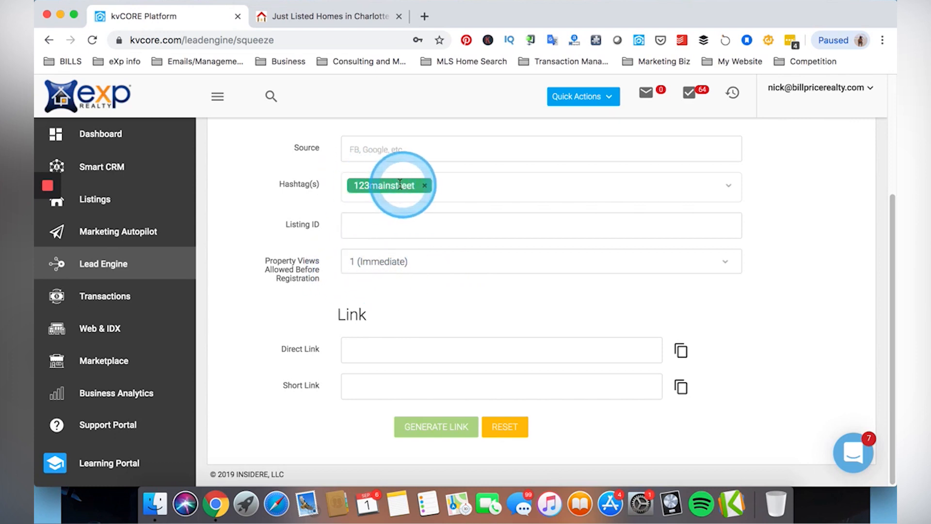
{"action": "left_click", "coordinate": [380, 225]}
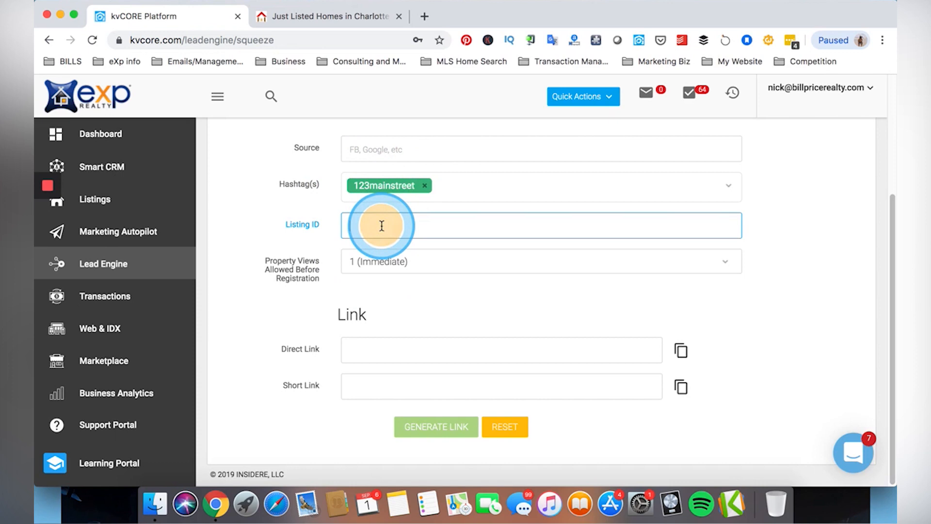
{"action": "type", "text": "3508023"}
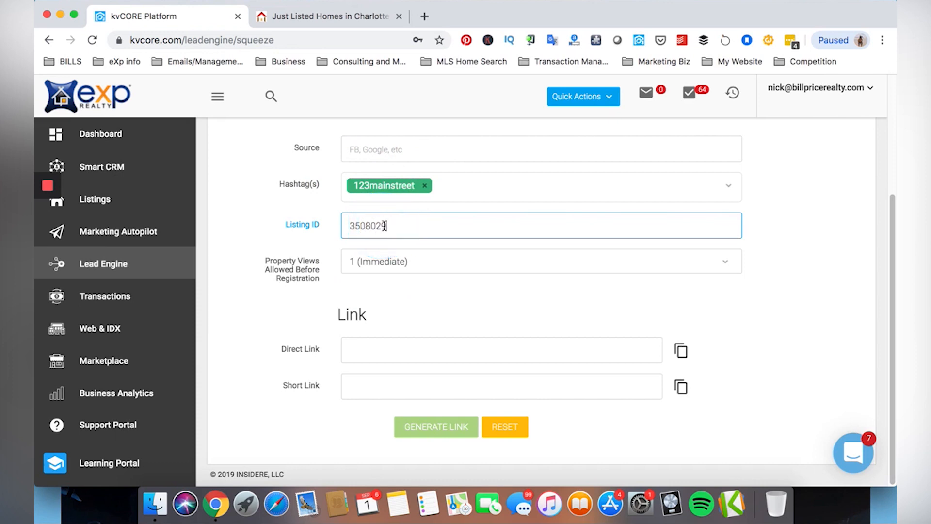
Step: Generate the single property squeeze link and open its short link in a new browser tab
{"action": "left_click", "coordinate": [421, 296]}
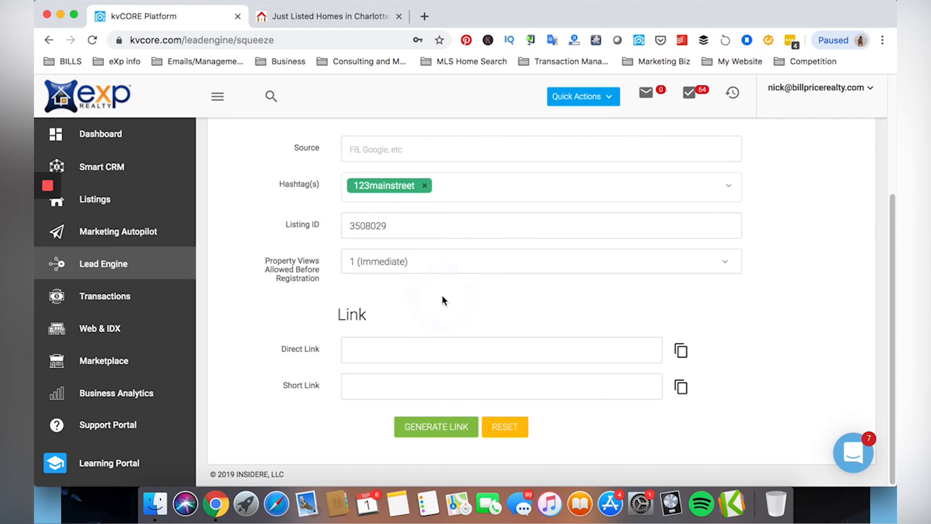
{"action": "left_click", "coordinate": [442, 427]}
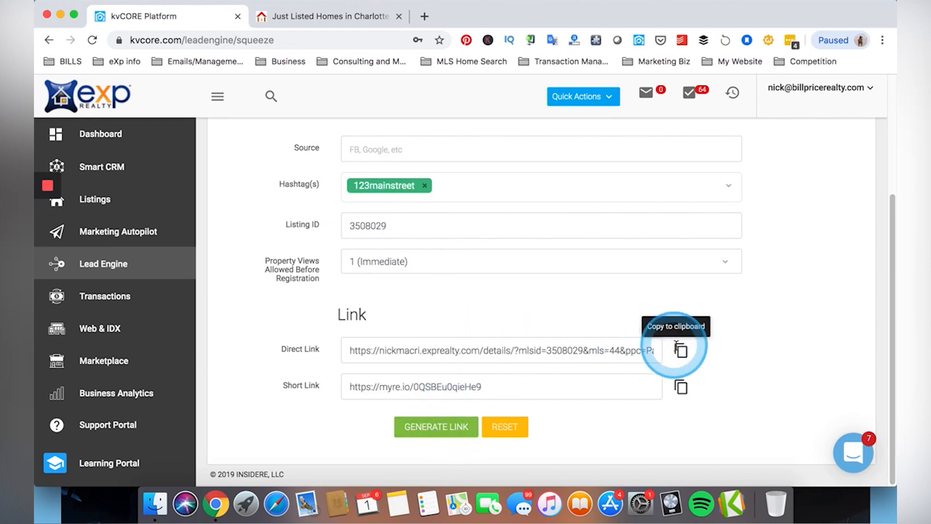
{"action": "left_click", "coordinate": [681, 386]}
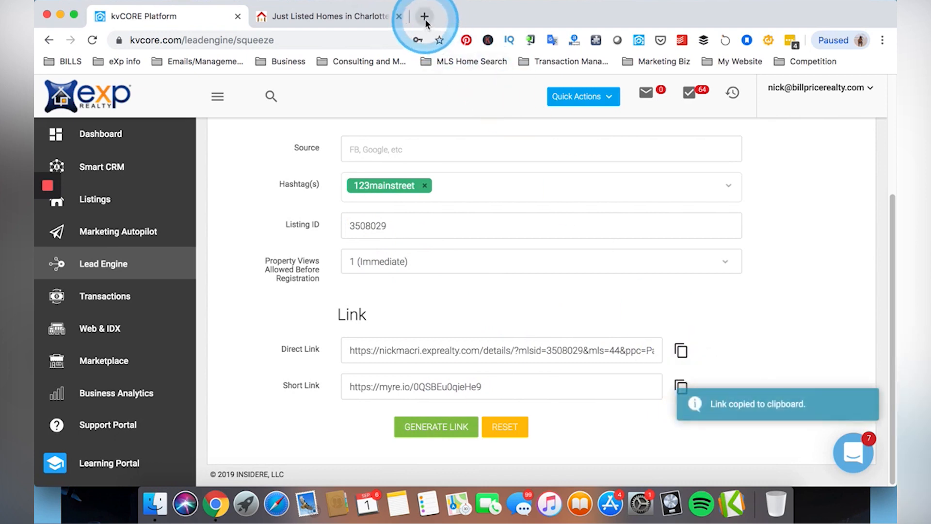
{"action": "left_click", "coordinate": [424, 17]}
{"action": "key", "text": "super+v"}
{"action": "key", "text": "Return"}
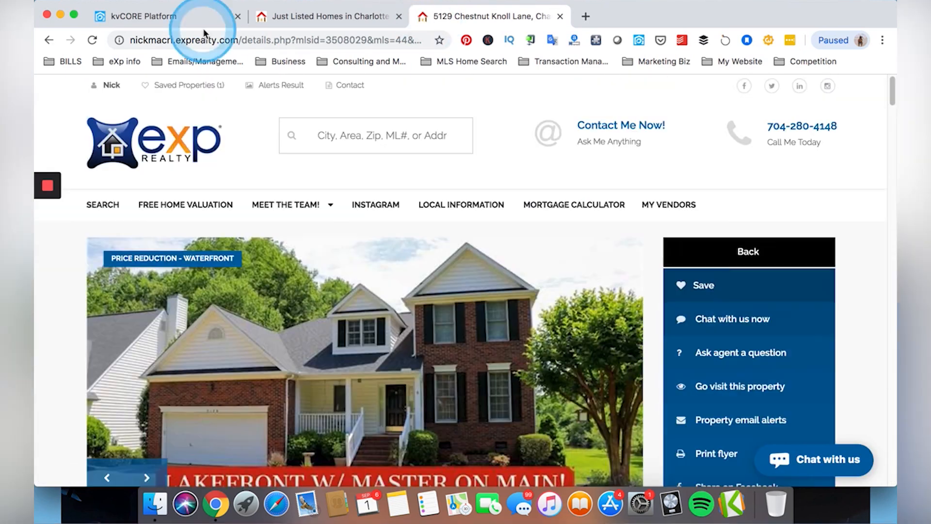
Step: Return to the kvCORE squeeze page builder and open the Seller Squeeze page form
{"action": "left_click", "coordinate": [153, 18]}
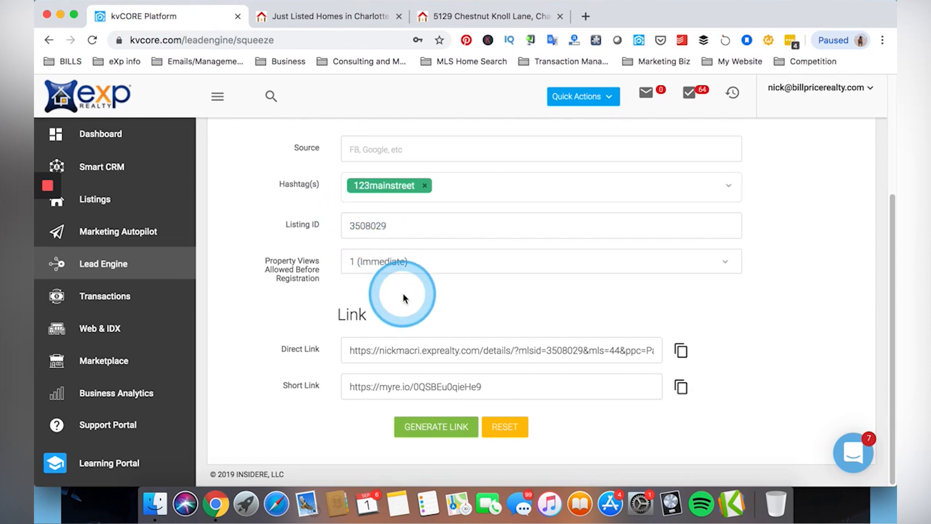
{"action": "scroll", "coordinate": [402, 291], "scroll_direction": "up", "scroll_amount": 5}
{"action": "scroll", "coordinate": [438, 267], "scroll_direction": "up", "scroll_amount": 1}
{"action": "scroll", "coordinate": [462, 214], "scroll_direction": "down", "scroll_amount": 1}
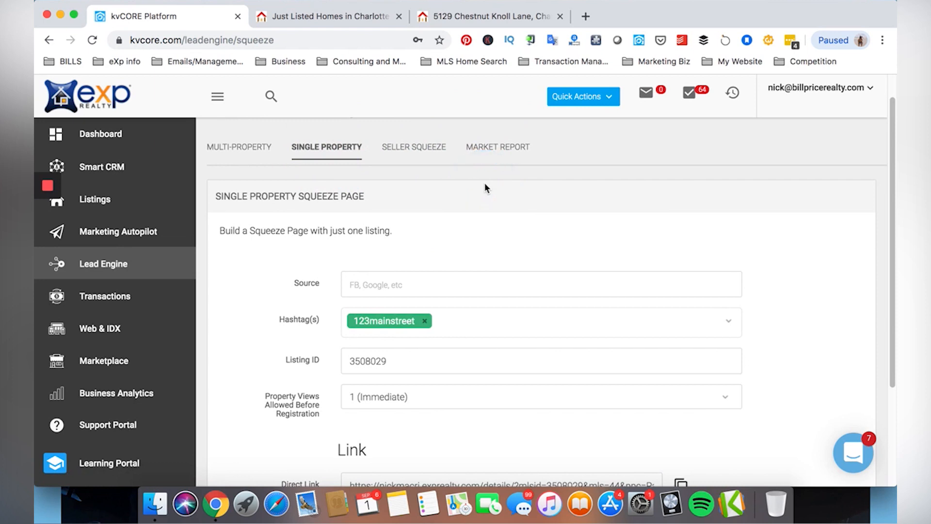
{"action": "left_click", "coordinate": [315, 148]}
{"action": "left_click", "coordinate": [466, 184]}
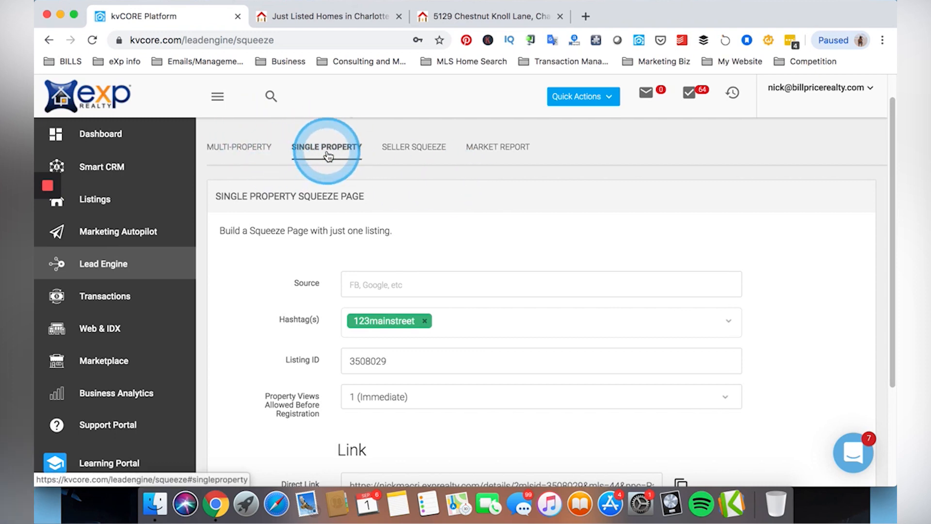
{"action": "left_click", "coordinate": [403, 152]}
{"action": "scroll", "coordinate": [462, 209], "scroll_direction": "down", "scroll_amount": 1}
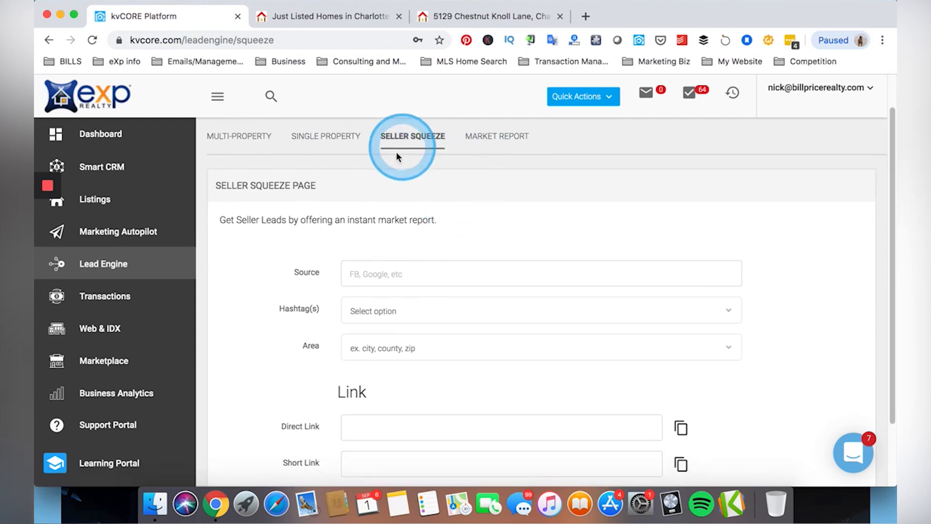
{"action": "scroll", "coordinate": [438, 184], "scroll_direction": "down", "scroll_amount": 3}
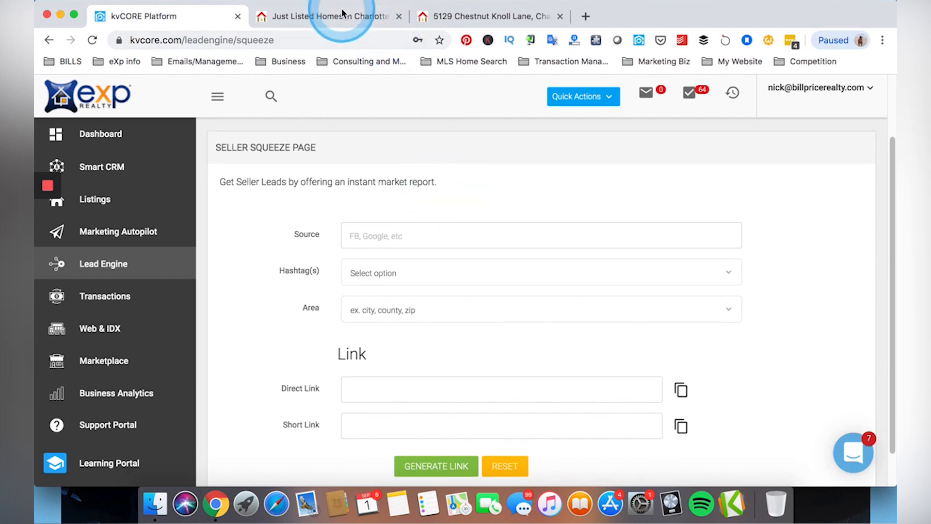
Step: Open the website's Free Home Valuation page from the Charlotte listings page and compare it with the seller squeeze form
{"action": "left_click", "coordinate": [342, 13]}
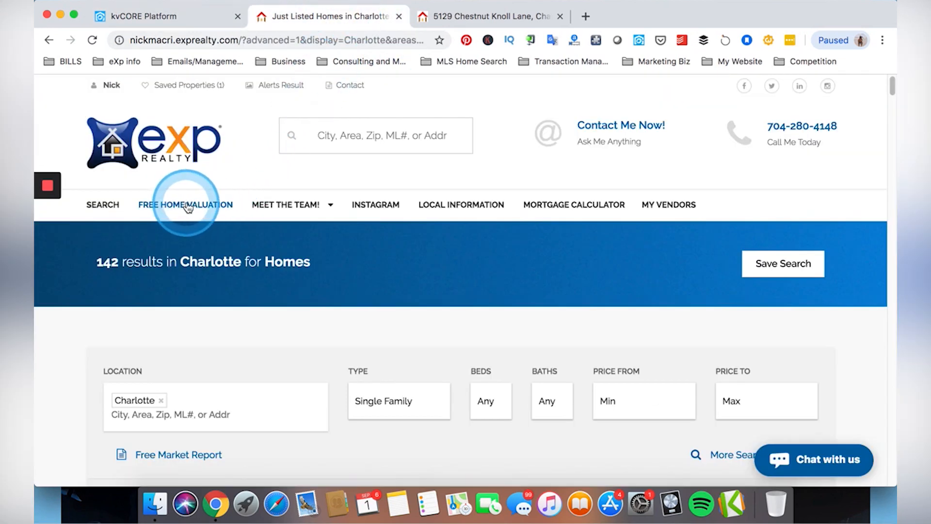
{"action": "left_click", "coordinate": [189, 205]}
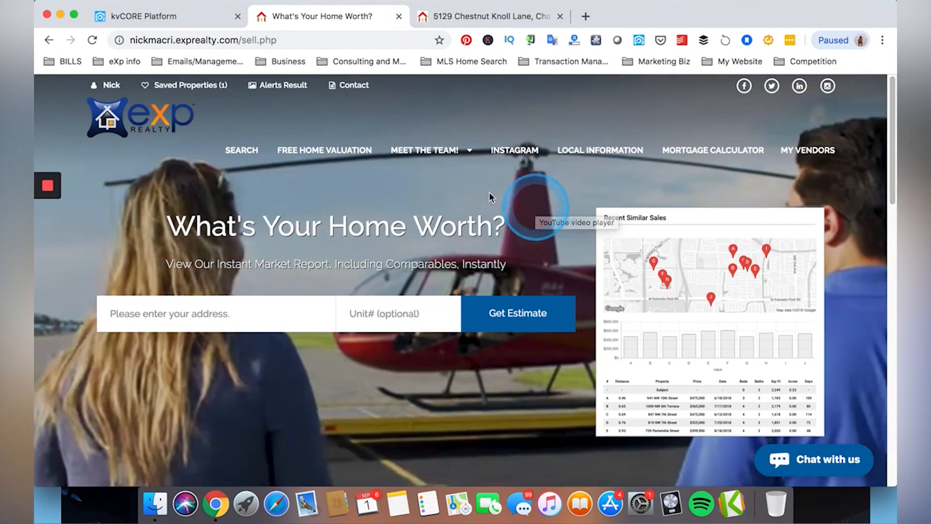
{"action": "left_click", "coordinate": [255, 326]}
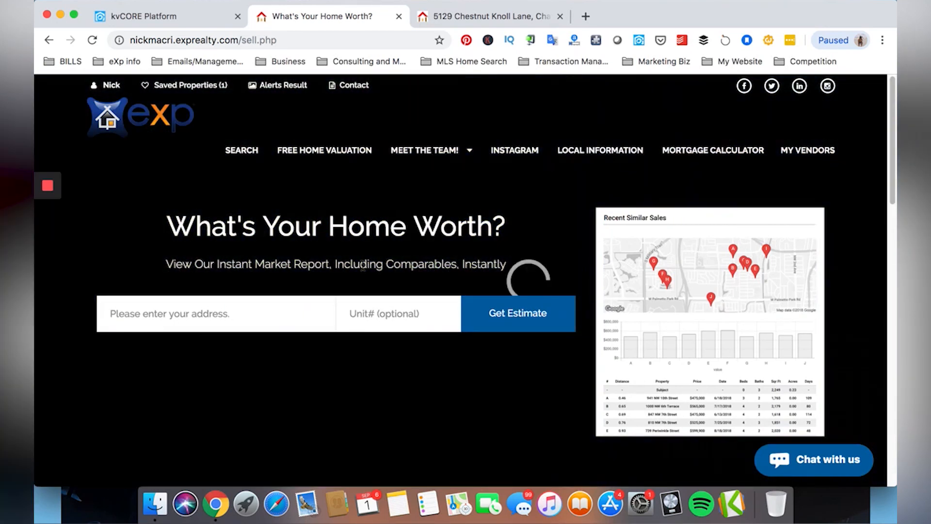
{"action": "left_click", "coordinate": [141, 17]}
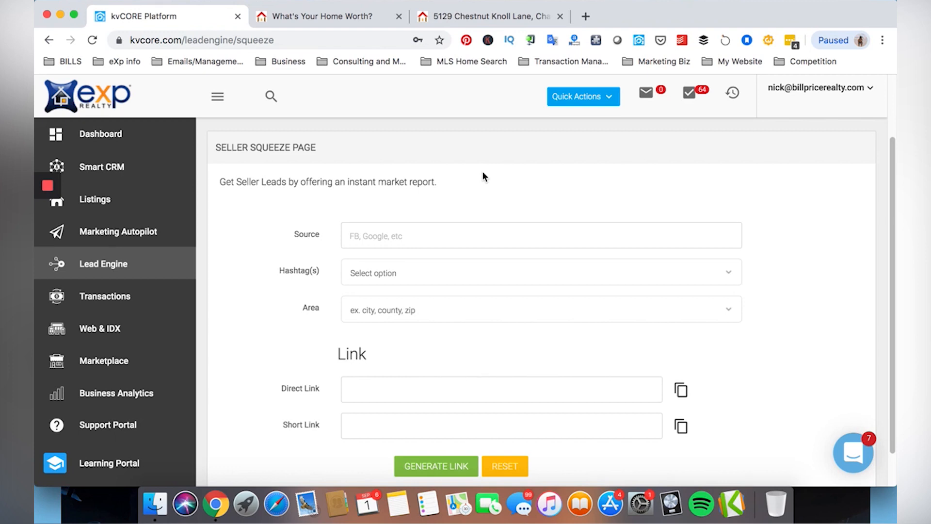
{"action": "left_click", "coordinate": [300, 18]}
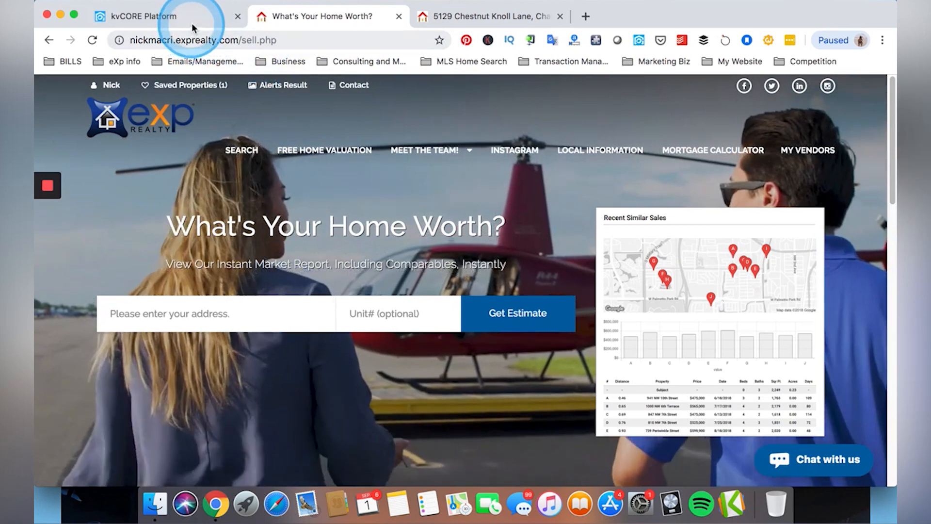
{"action": "left_click", "coordinate": [192, 23]}
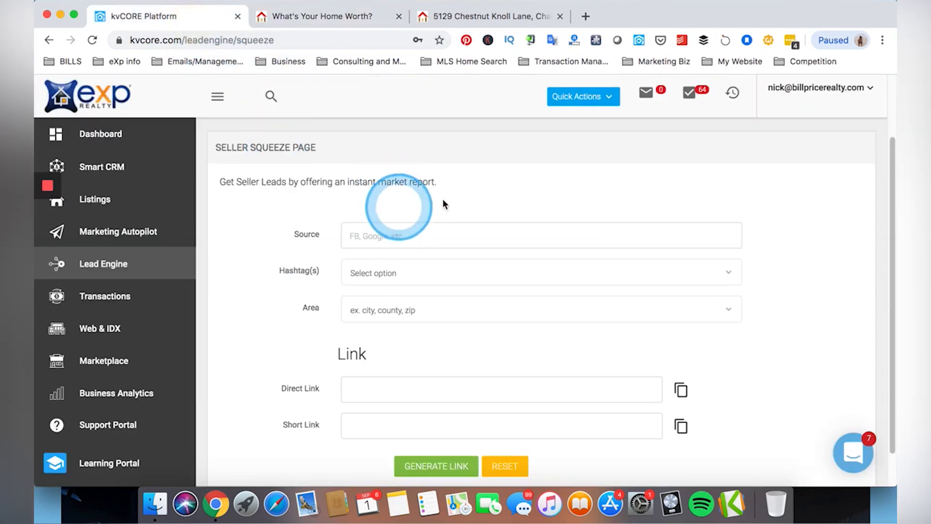
{"action": "left_click", "coordinate": [339, 19]}
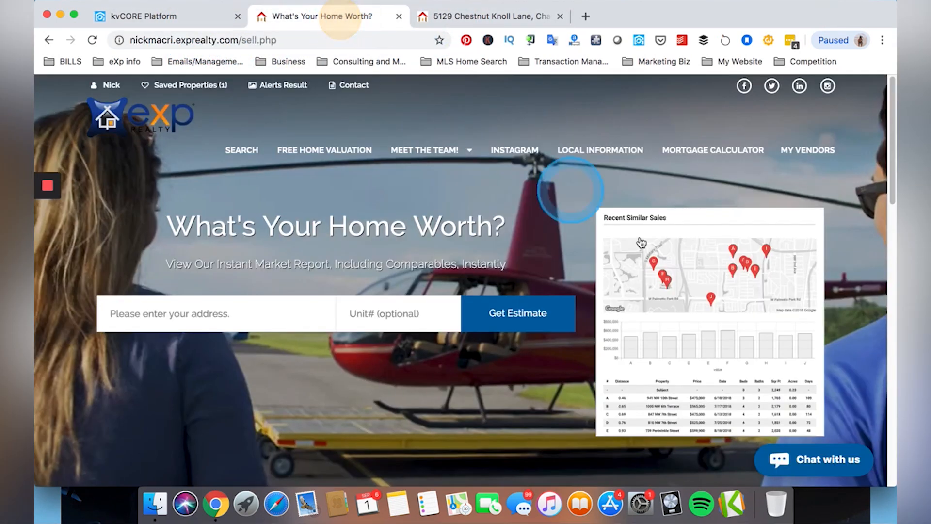
{"action": "left_click", "coordinate": [848, 311]}
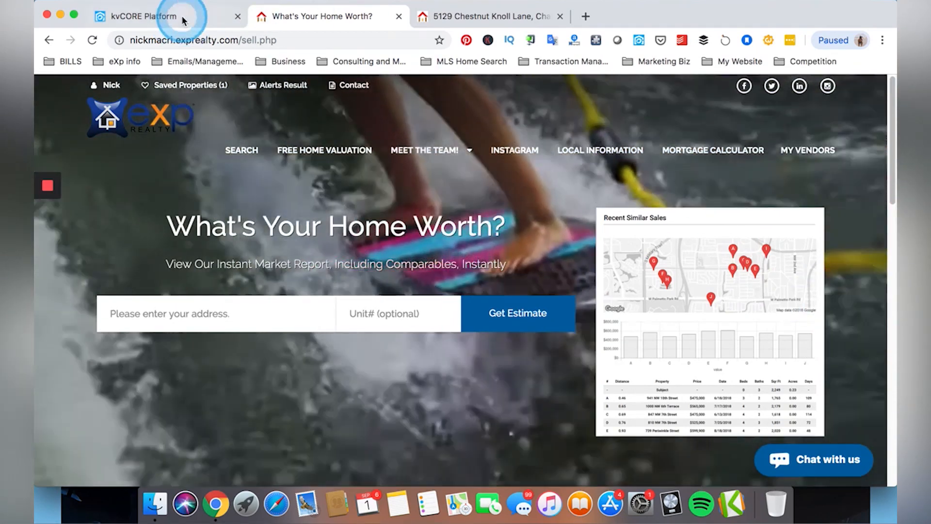
Step: Return to the seller squeeze form in kvCORE and set its area to neighborhood:Skybrook
{"action": "left_click", "coordinate": [183, 18]}
{"action": "left_click", "coordinate": [410, 163]}
{"action": "scroll", "coordinate": [426, 225], "scroll_direction": "down", "scroll_amount": 5}
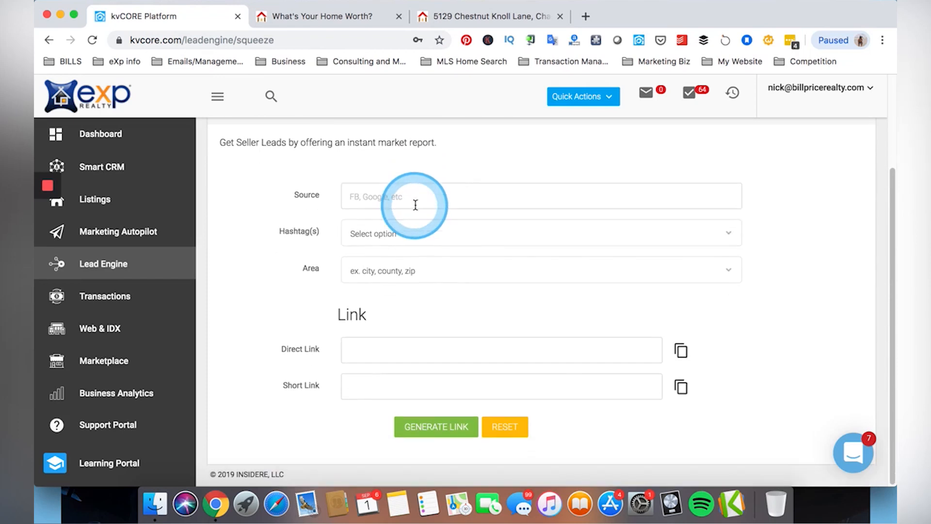
{"action": "left_click", "coordinate": [415, 274]}
{"action": "type", "text": "skybro"}
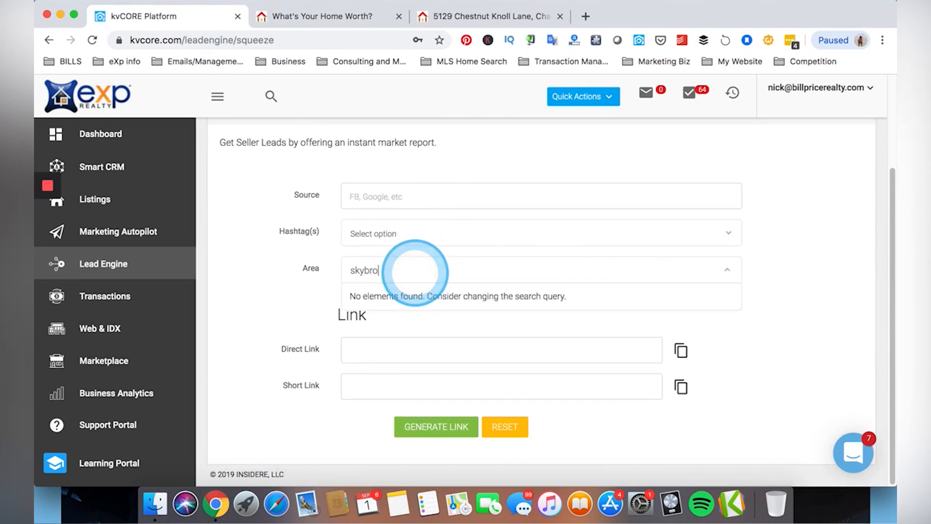
{"action": "type", "text": "ok"}
{"action": "left_click", "coordinate": [430, 294]}
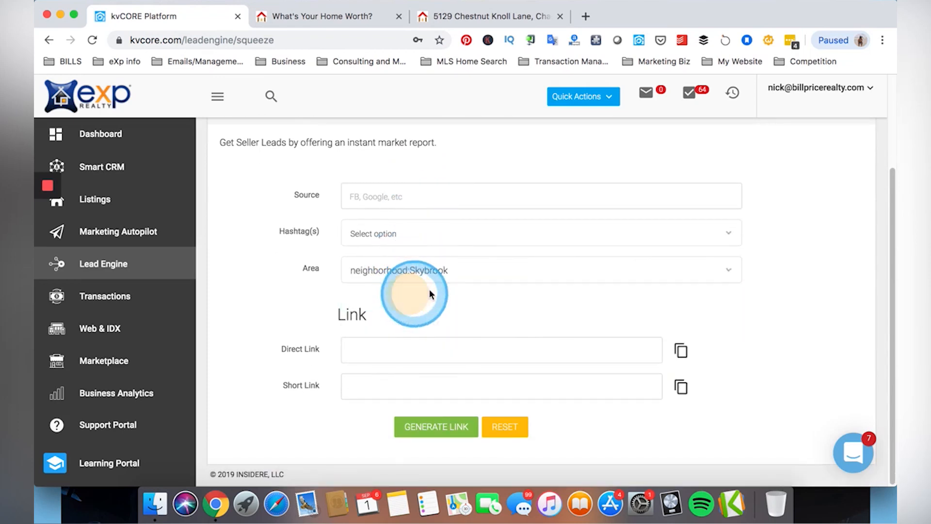
Step: Add the hashtag Skybrook to the seller squeeze page
{"action": "left_click", "coordinate": [394, 272]}
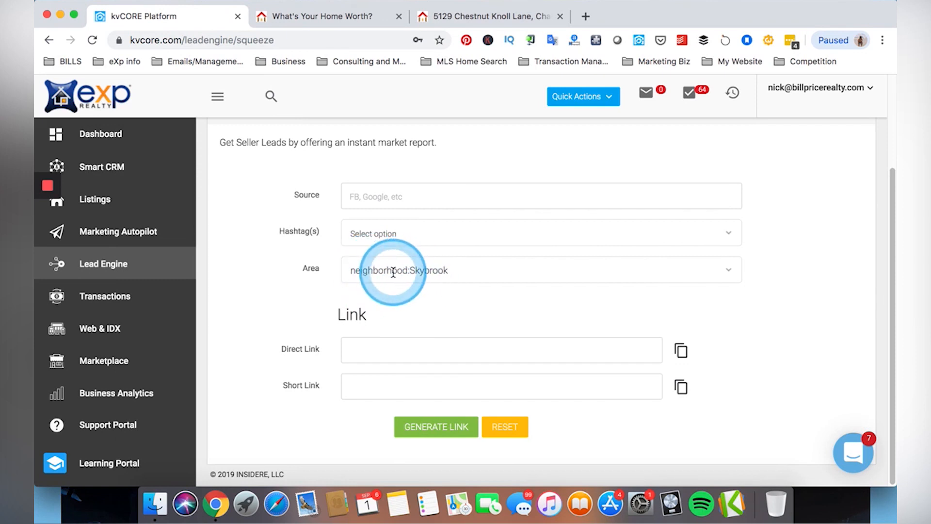
{"action": "left_click", "coordinate": [383, 232]}
{"action": "type", "text": "Skybrook"}
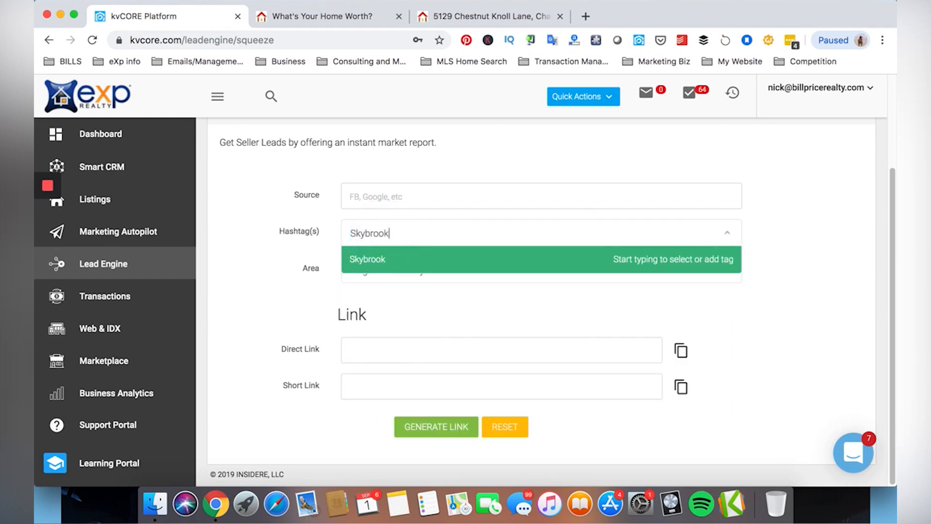
{"action": "key", "text": "Return"}
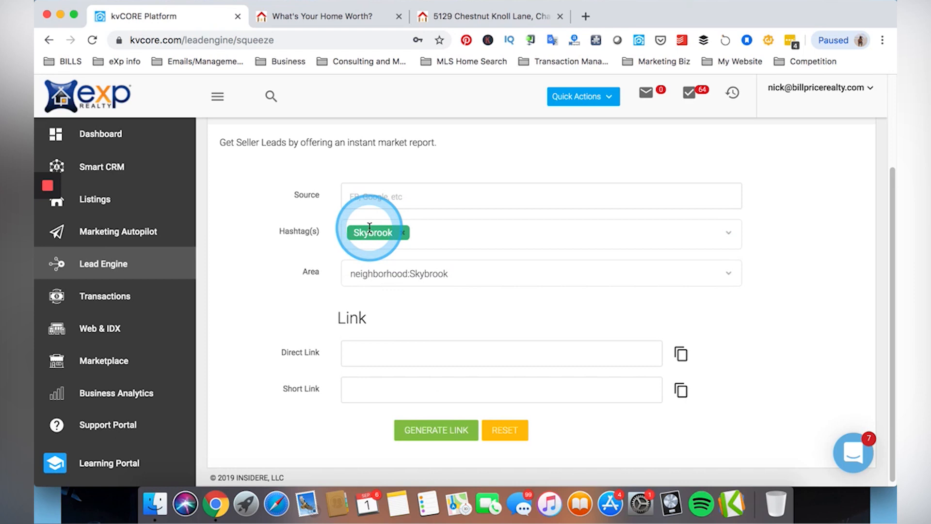
Step: Generate the seller squeeze link and open its short link in a new browser tab to review the Skybrook page
{"action": "left_click", "coordinate": [427, 430]}
{"action": "left_click", "coordinate": [681, 389]}
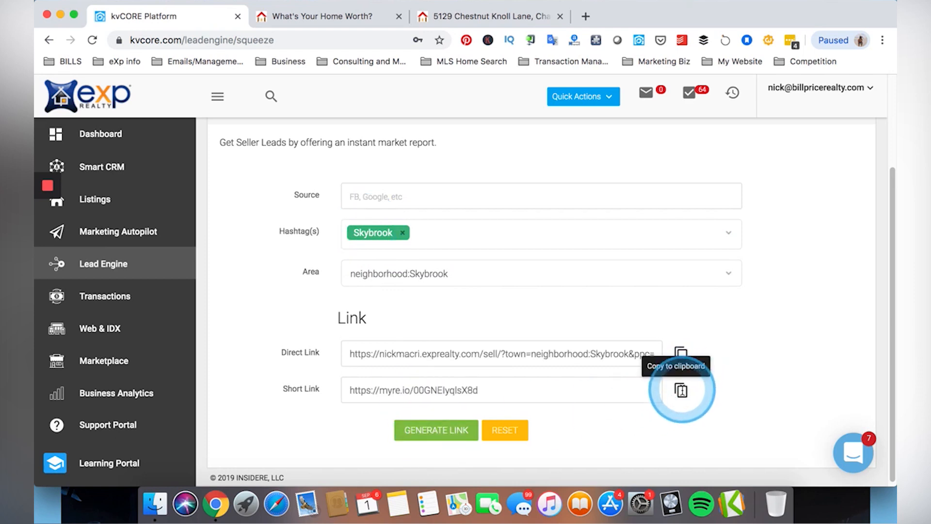
{"action": "left_click", "coordinate": [586, 16]}
{"action": "key", "text": "super+v"}
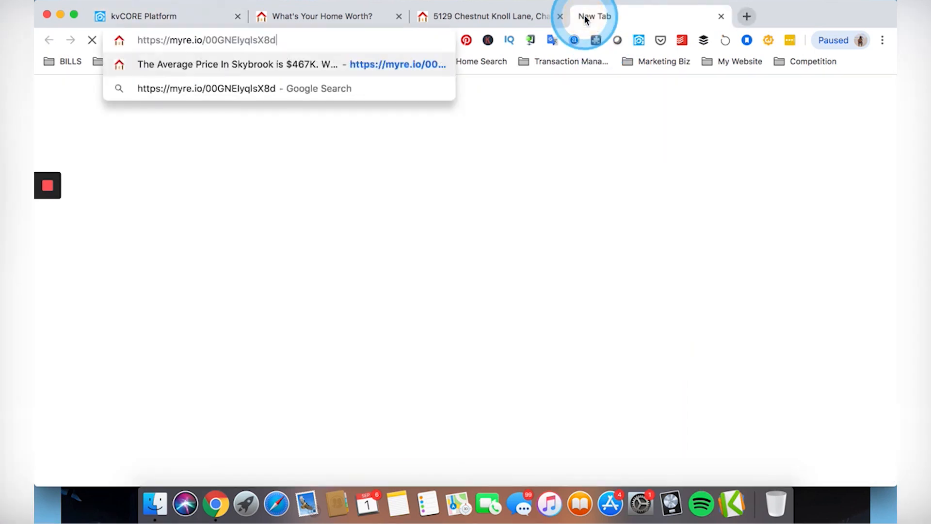
{"action": "key", "text": "Return"}
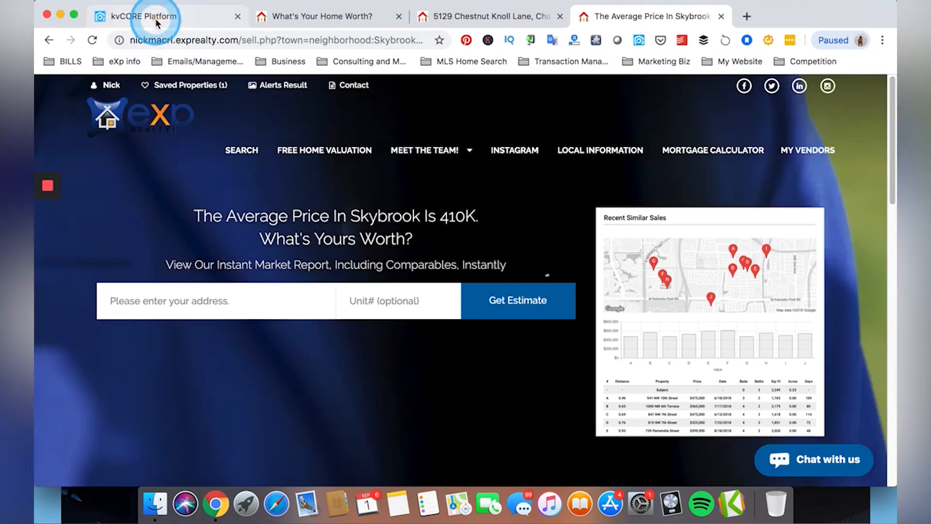
{"action": "left_click", "coordinate": [154, 16]}
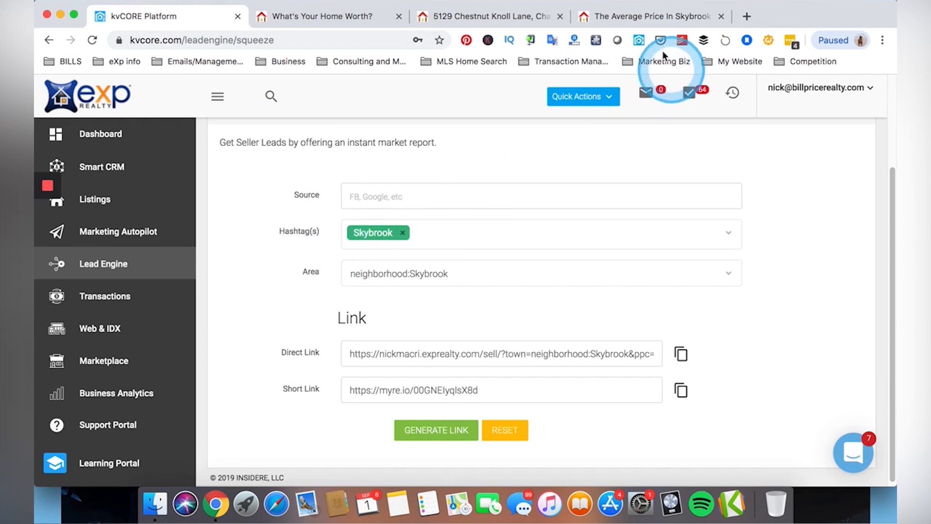
{"action": "left_click", "coordinate": [645, 16]}
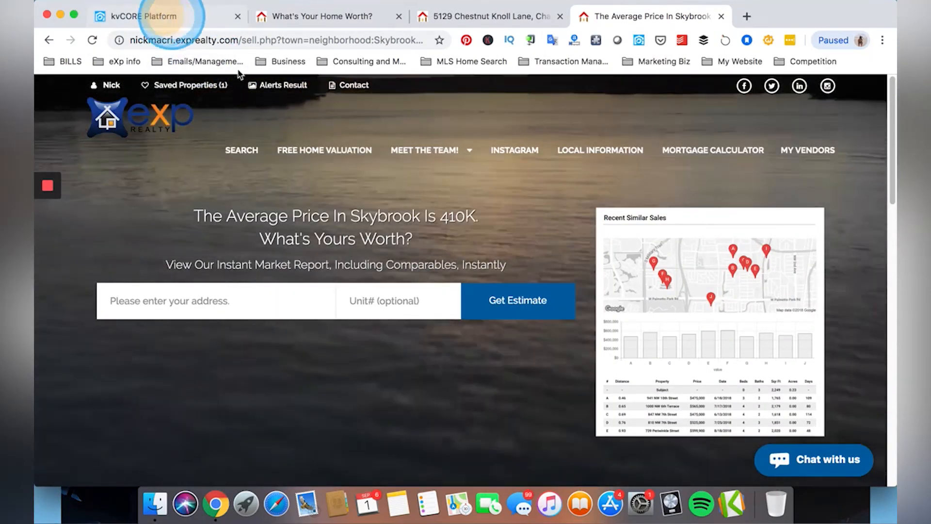
Step: Return to the kvCORE squeeze page builder and open the Market Report form
{"action": "left_click", "coordinate": [164, 16]}
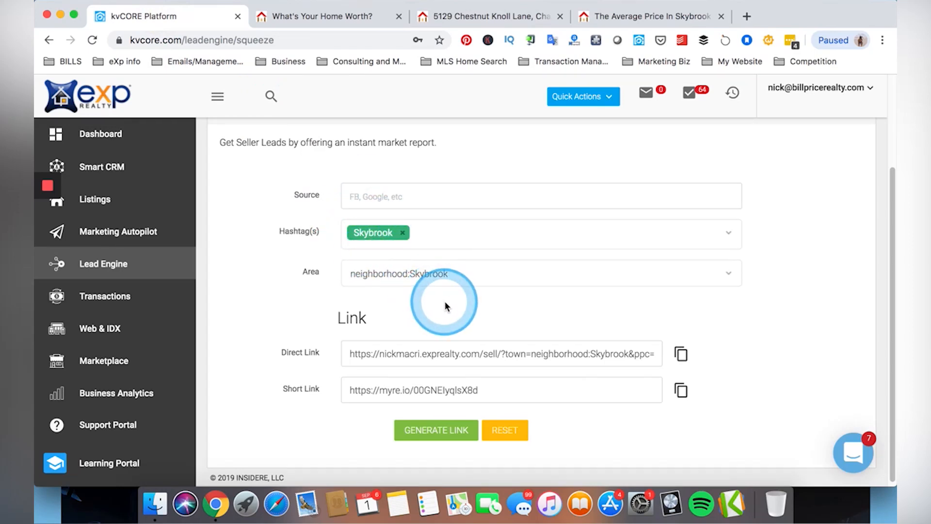
{"action": "scroll", "coordinate": [441, 301], "scroll_direction": "up", "scroll_amount": 2}
{"action": "scroll", "coordinate": [446, 307], "scroll_direction": "up", "scroll_amount": 2}
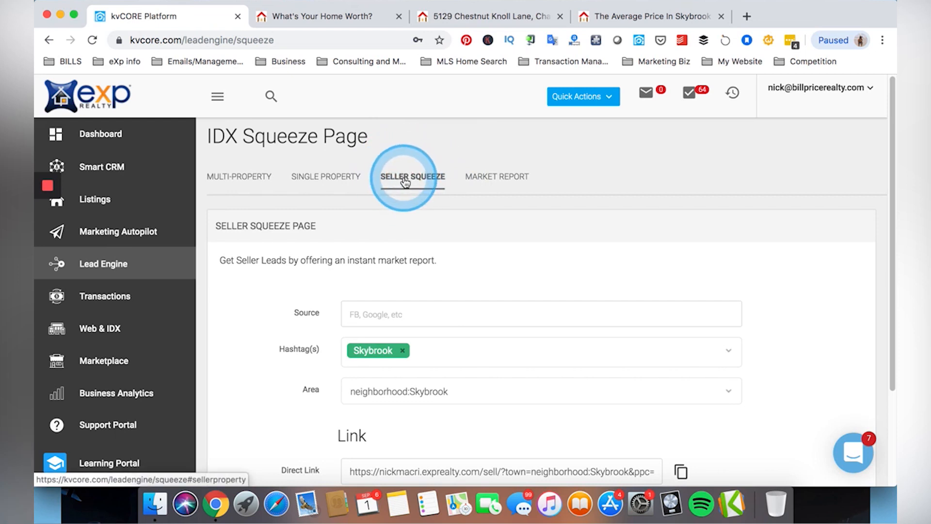
{"action": "left_click", "coordinate": [498, 180]}
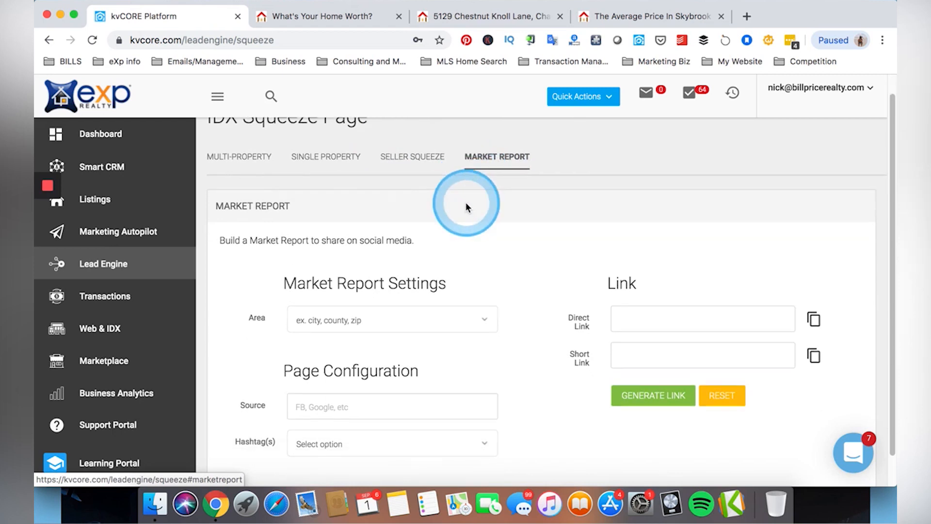
{"action": "scroll", "coordinate": [436, 214], "scroll_direction": "down", "scroll_amount": 2}
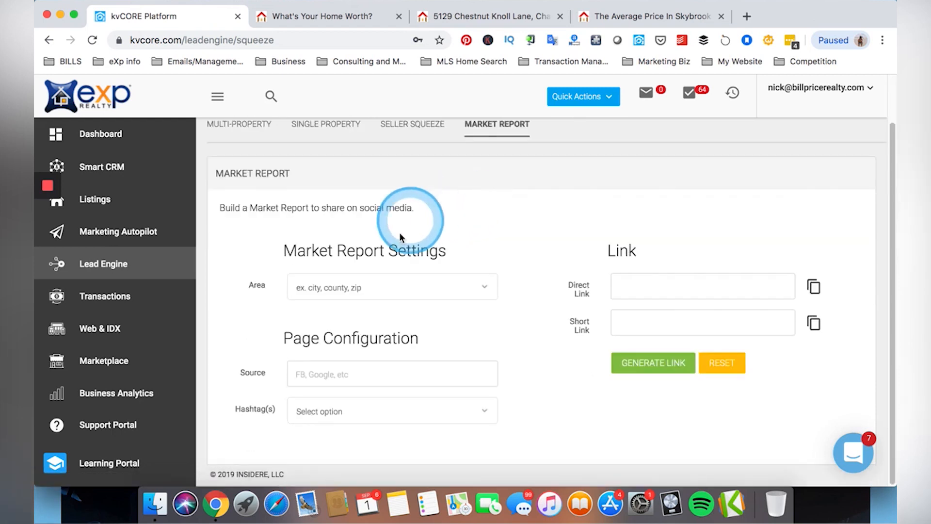
Step: Set the market report's area to zip:28211
{"action": "left_click", "coordinate": [389, 288]}
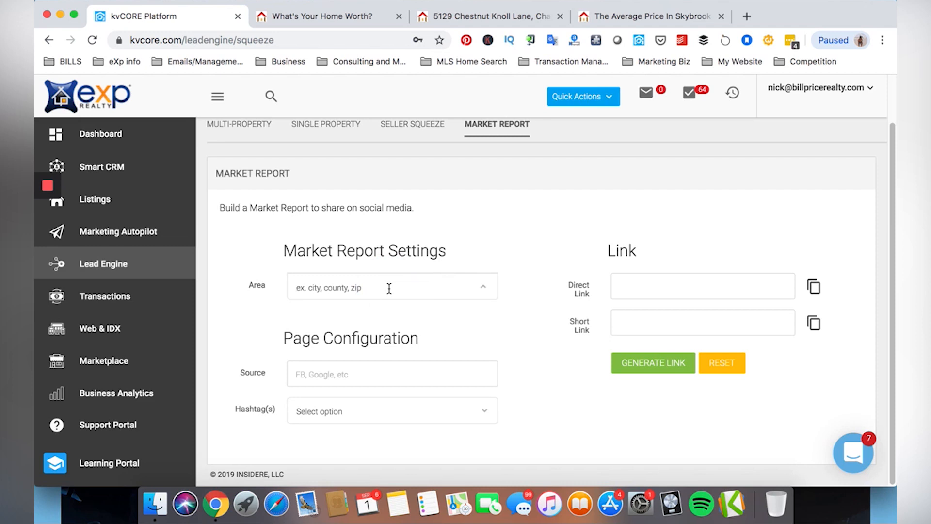
{"action": "type", "text": "28211"}
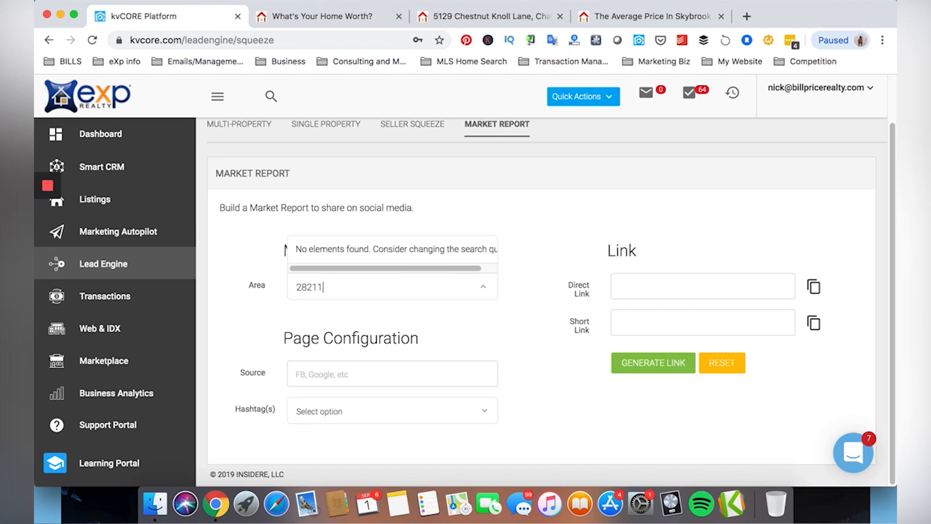
{"action": "left_click", "coordinate": [357, 266]}
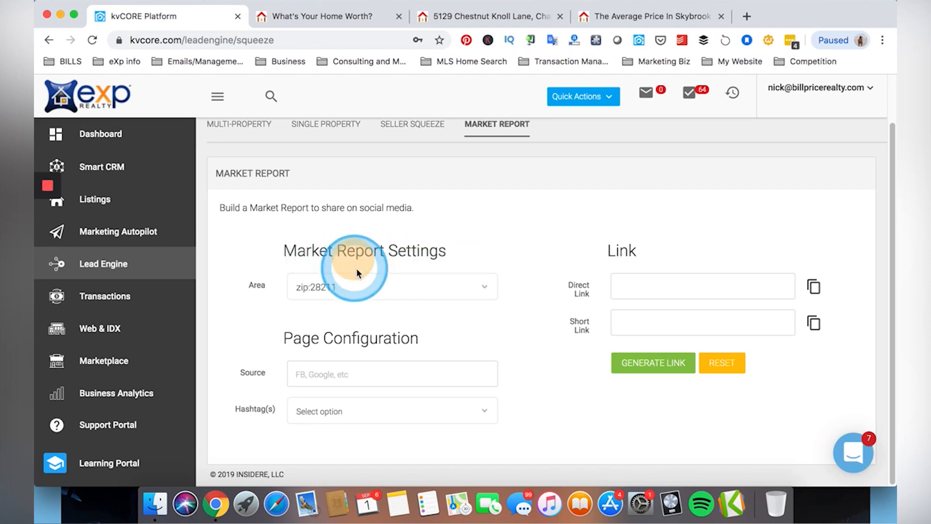
Step: Generate the market report link for zip 28211 and open its short link in a new browser tab
{"action": "left_click", "coordinate": [673, 363]}
{"action": "left_click", "coordinate": [814, 322]}
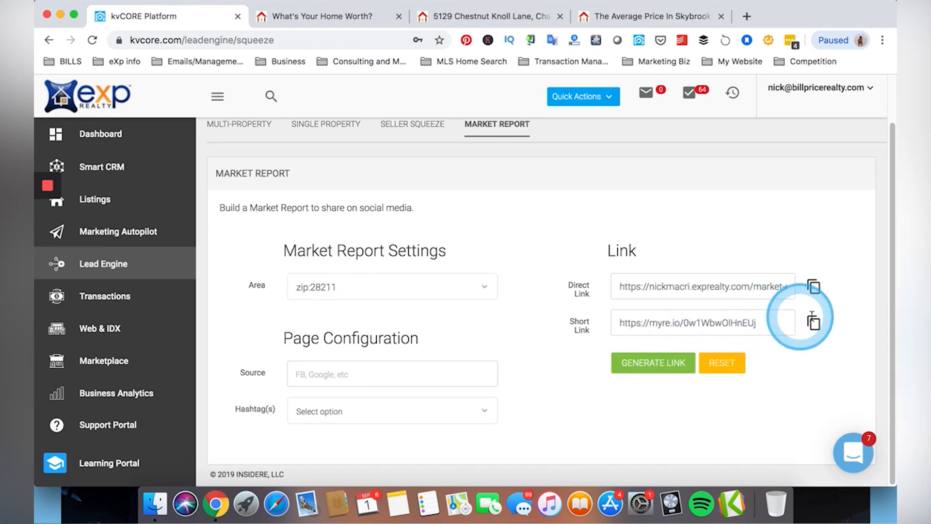
{"action": "left_click", "coordinate": [793, 84]}
{"action": "left_click", "coordinate": [745, 17]}
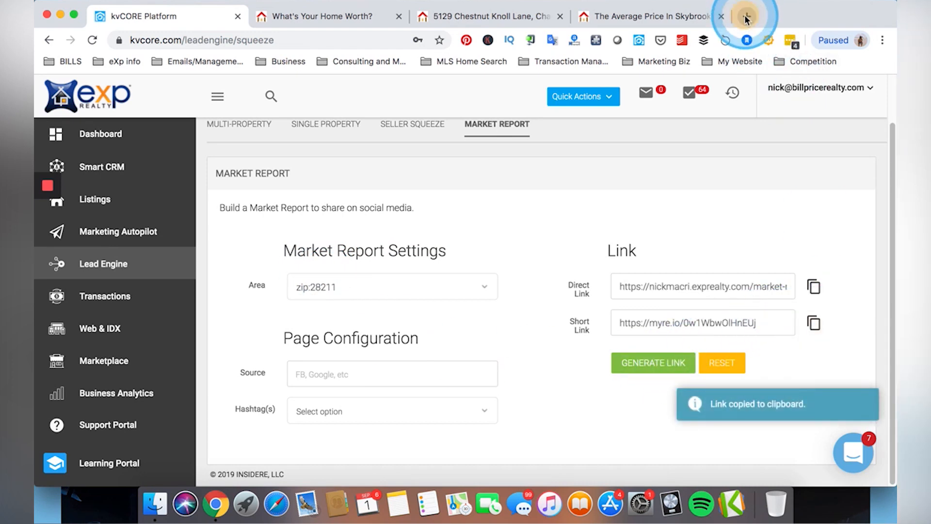
{"action": "key", "text": "super+v"}
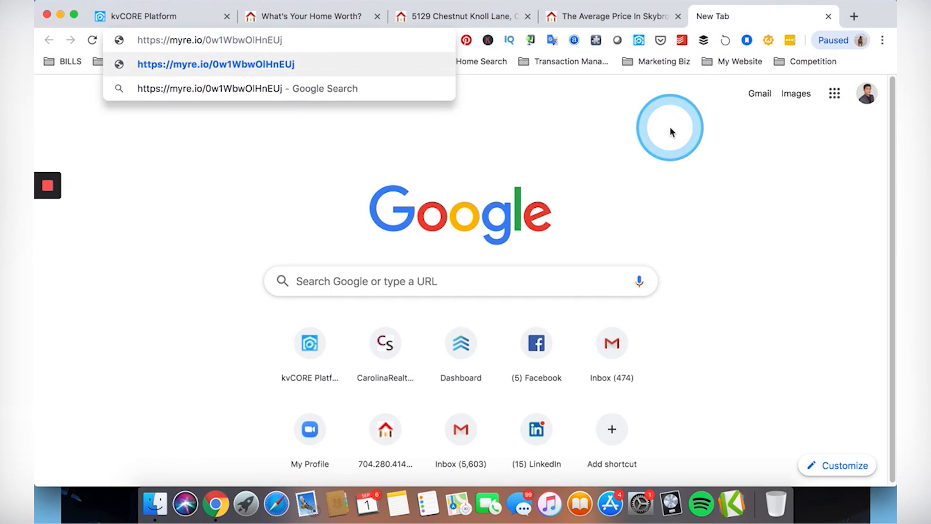
{"action": "key", "text": "Return"}
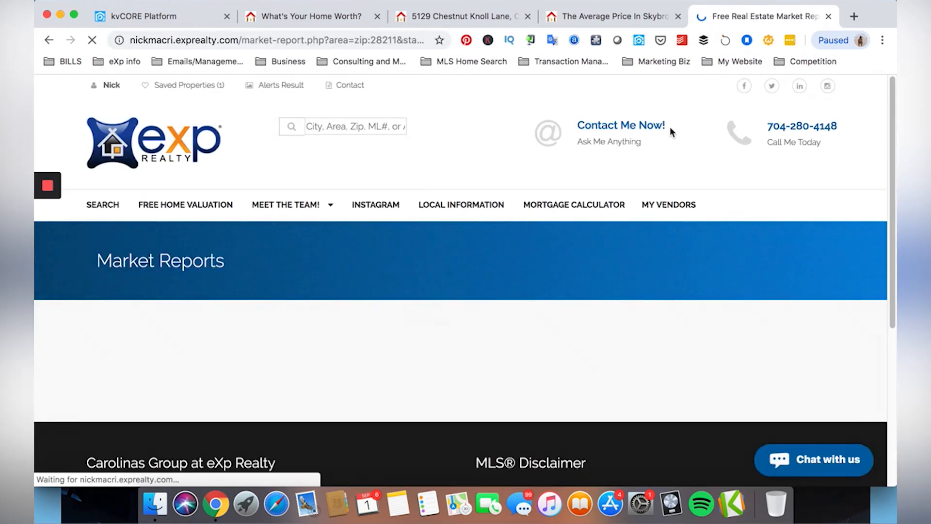
Step: Review the 28211 market report page, including its market statistics, list price chart, recent listings and hot listings
{"action": "left_click", "coordinate": [449, 104]}
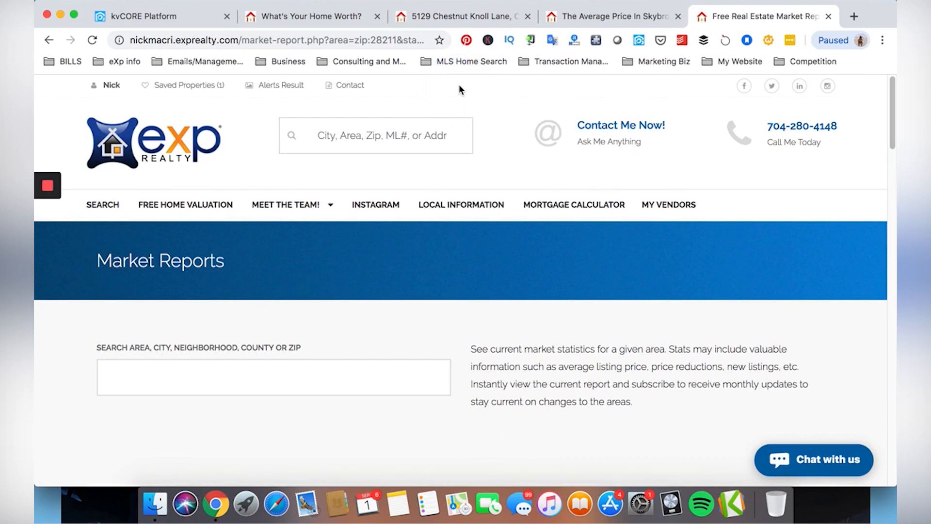
{"action": "scroll", "coordinate": [421, 237], "scroll_direction": "down", "scroll_amount": 10}
{"action": "scroll", "coordinate": [412, 214], "scroll_direction": "down", "scroll_amount": 10}
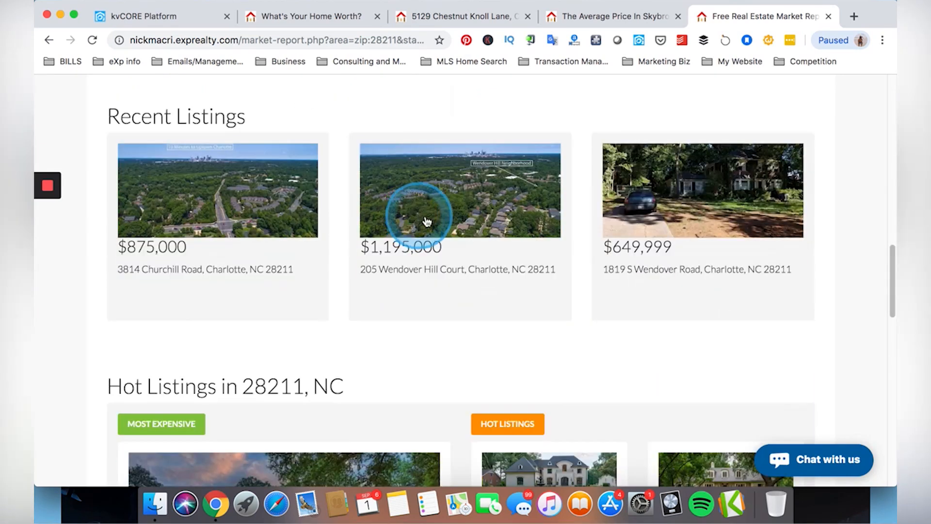
{"action": "scroll", "coordinate": [308, 215], "scroll_direction": "down", "scroll_amount": 5}
{"action": "scroll", "coordinate": [292, 222], "scroll_direction": "down", "scroll_amount": 2}
{"action": "scroll", "coordinate": [287, 223], "scroll_direction": "up", "scroll_amount": 20}
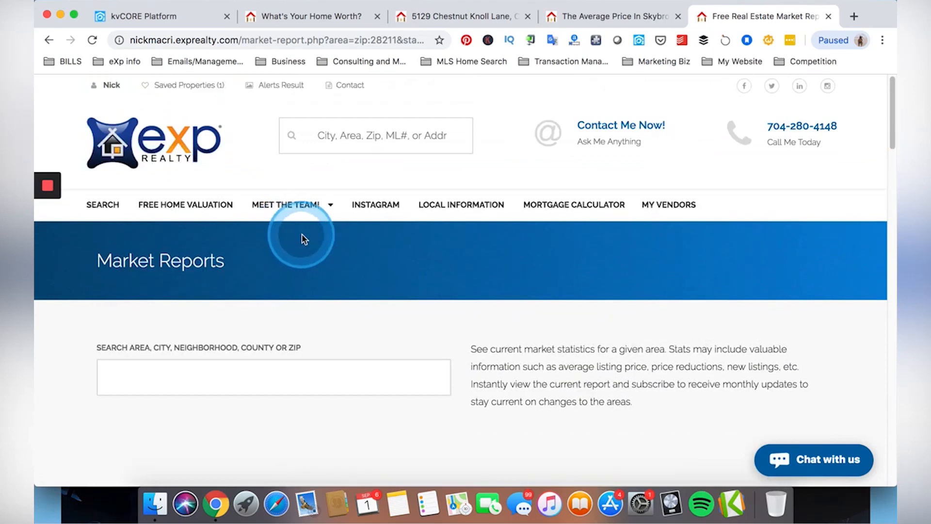
{"action": "scroll", "coordinate": [303, 239], "scroll_direction": "down", "scroll_amount": 12}
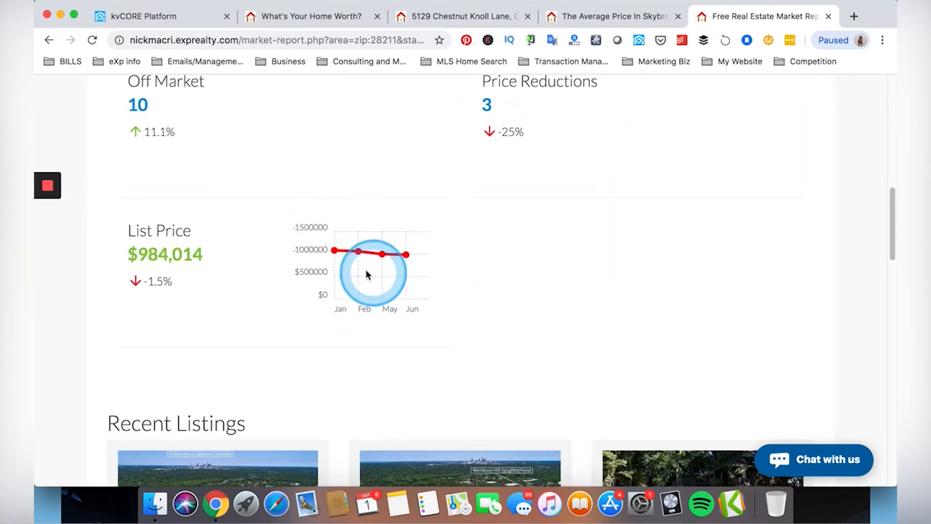
{"action": "scroll", "coordinate": [370, 275], "scroll_direction": "up", "scroll_amount": 15}
Step: Log out of the visitor account on the real estate website and close the market report's browser tab
{"action": "left_click", "coordinate": [146, 16]}
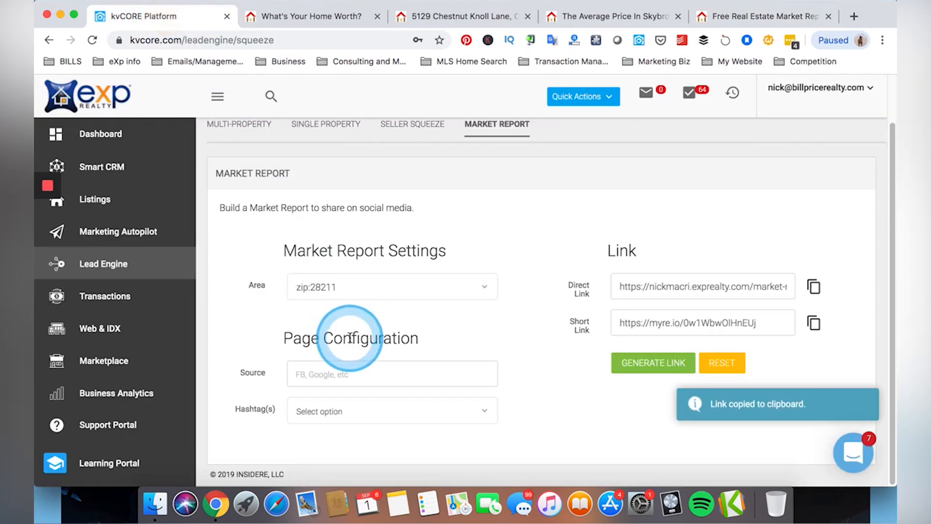
{"action": "left_click", "coordinate": [724, 16]}
{"action": "left_click", "coordinate": [111, 86]}
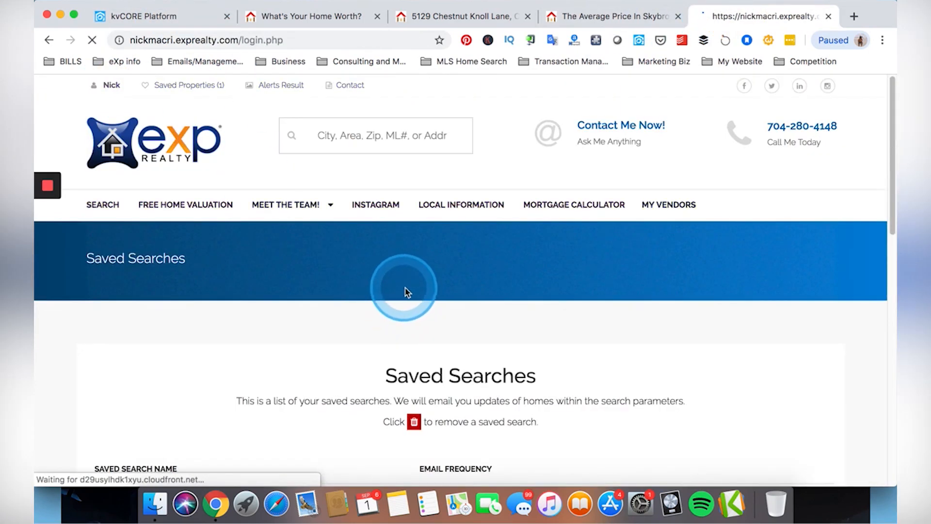
{"action": "scroll", "coordinate": [407, 291], "scroll_direction": "down", "scroll_amount": 10}
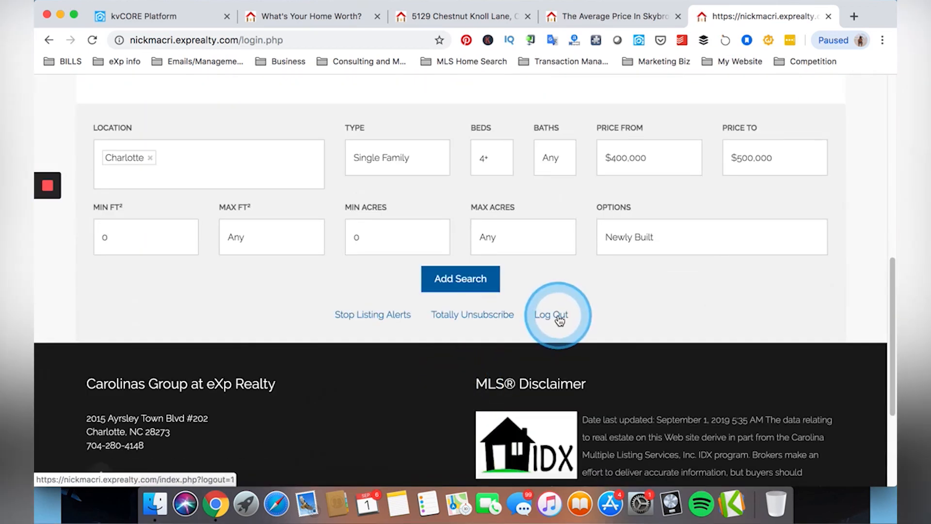
{"action": "left_click", "coordinate": [559, 319]}
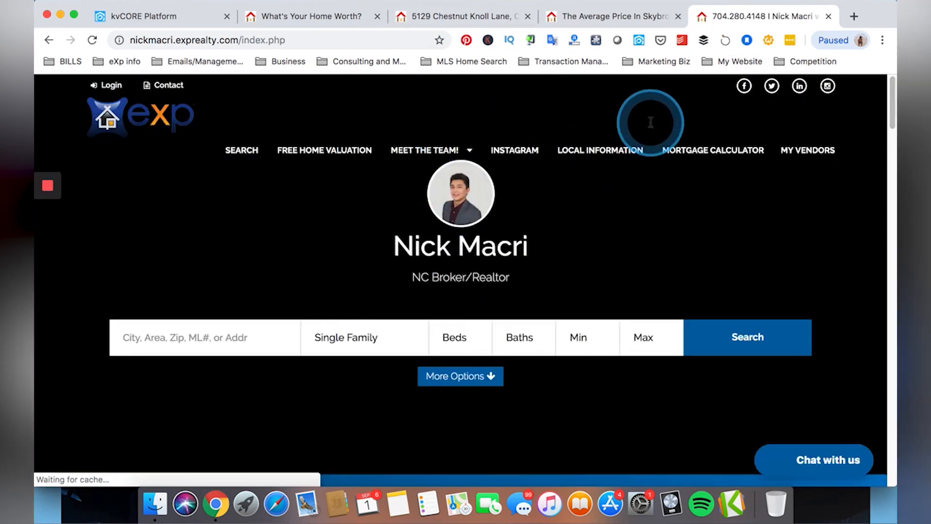
{"action": "left_click", "coordinate": [828, 16]}
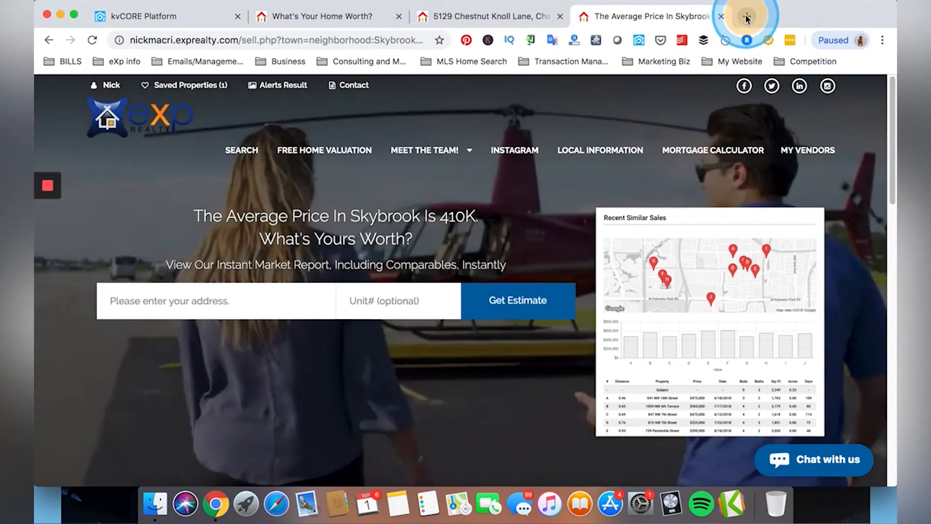
{"action": "left_click", "coordinate": [745, 16]}
{"action": "type", "text": "https://myre.io/0w1WbwOlHnEUj"}
{"action": "key", "text": "Return"}
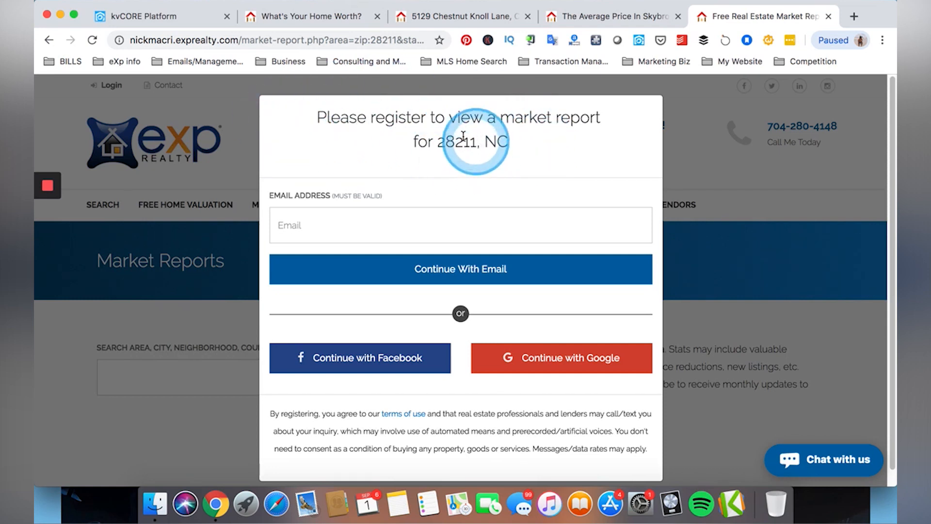
Step: Check the market report registration page again and return to the kvCORE squeeze page builder
{"action": "left_click", "coordinate": [157, 24]}
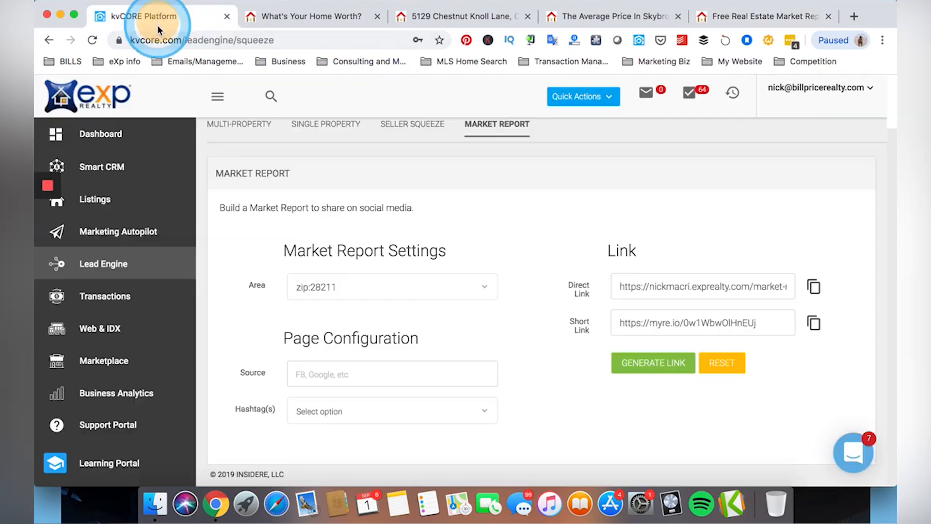
{"action": "left_click", "coordinate": [726, 16]}
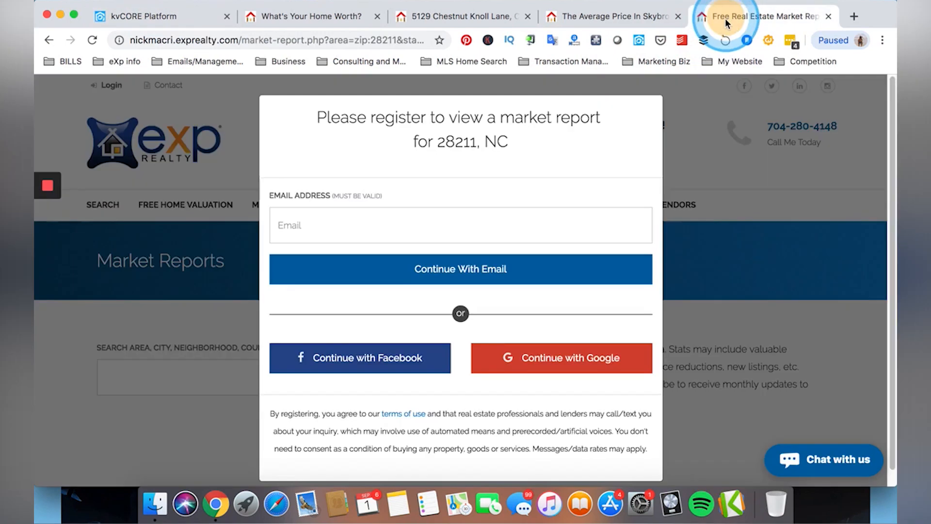
{"action": "left_click", "coordinate": [130, 16]}
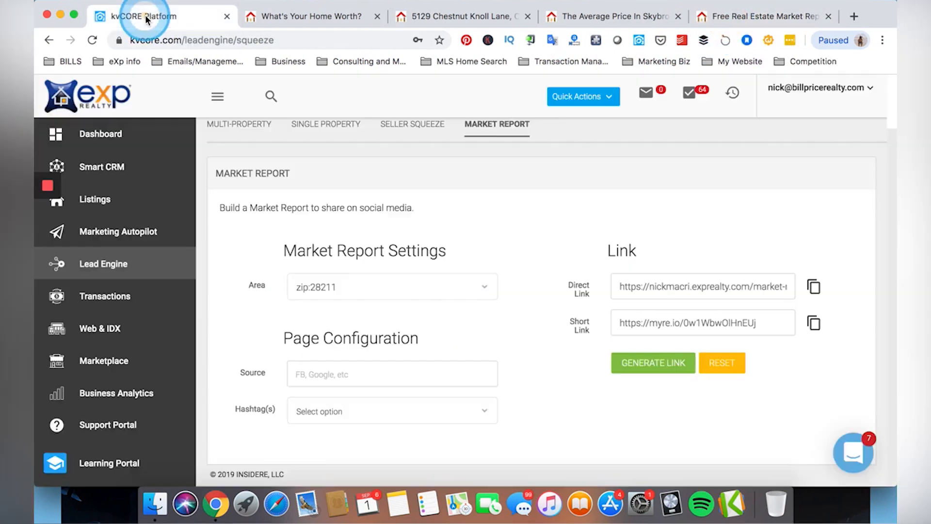
{"action": "scroll", "coordinate": [488, 218], "scroll_direction": "up", "scroll_amount": 2}
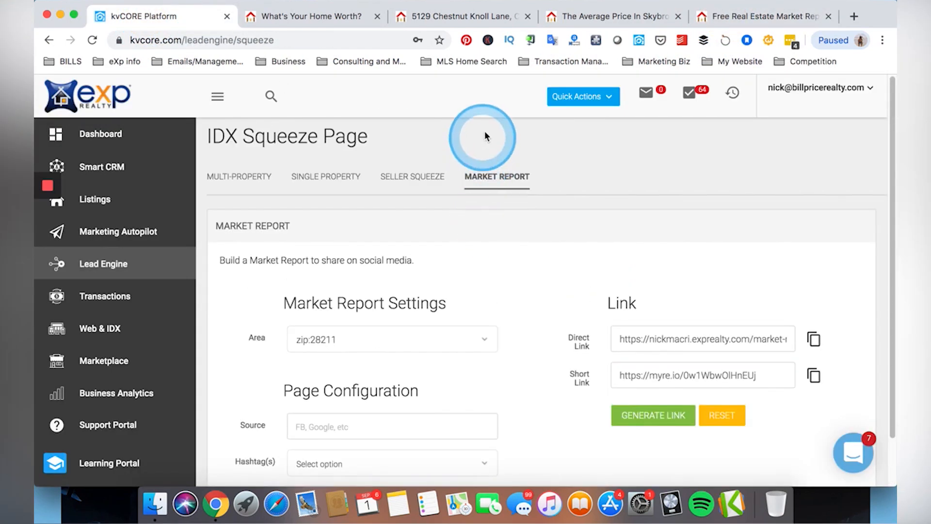